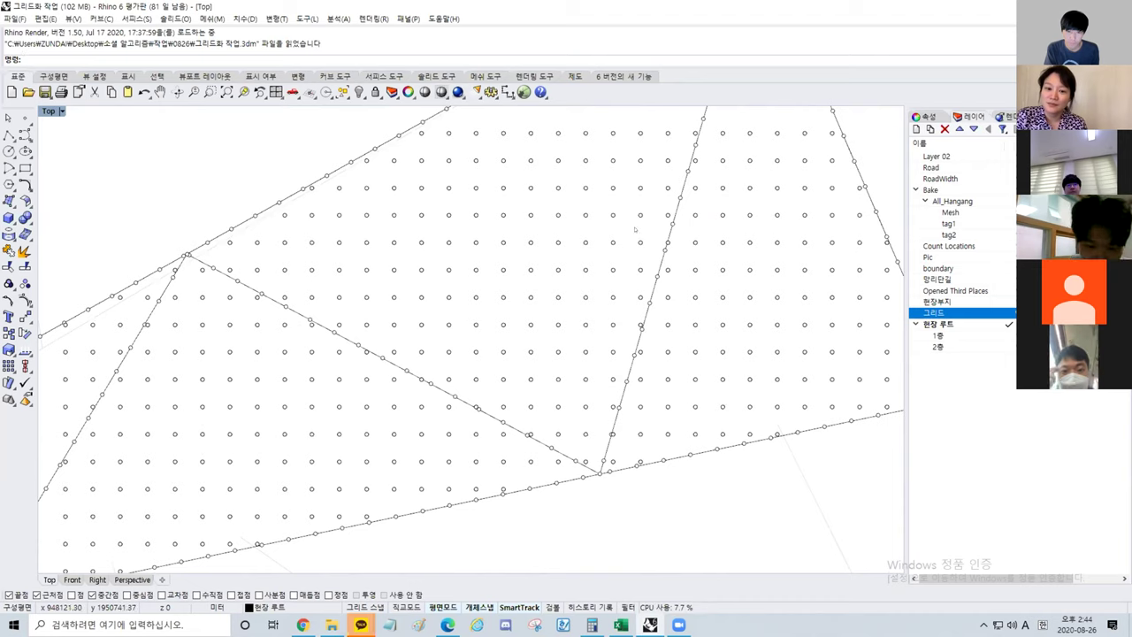
# Try drawing a circle around a group of grid points between the diagonal route lines, and undo it.
pyautogui.moveTo(617, 212); pyautogui.dragTo(768, 373)
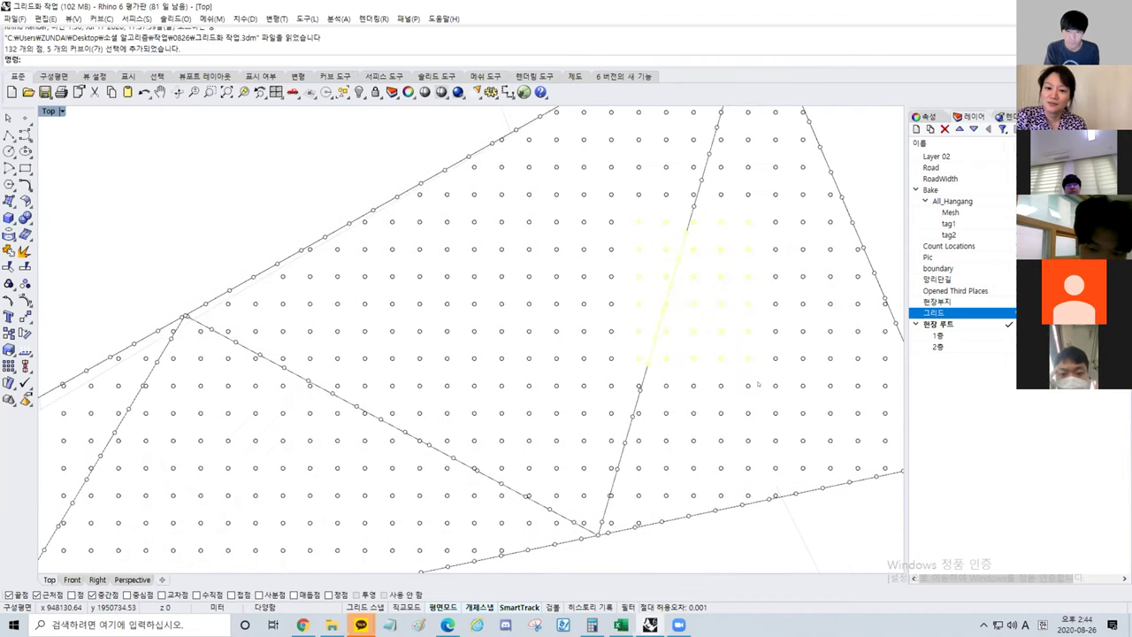
pyautogui.click(8, 150)
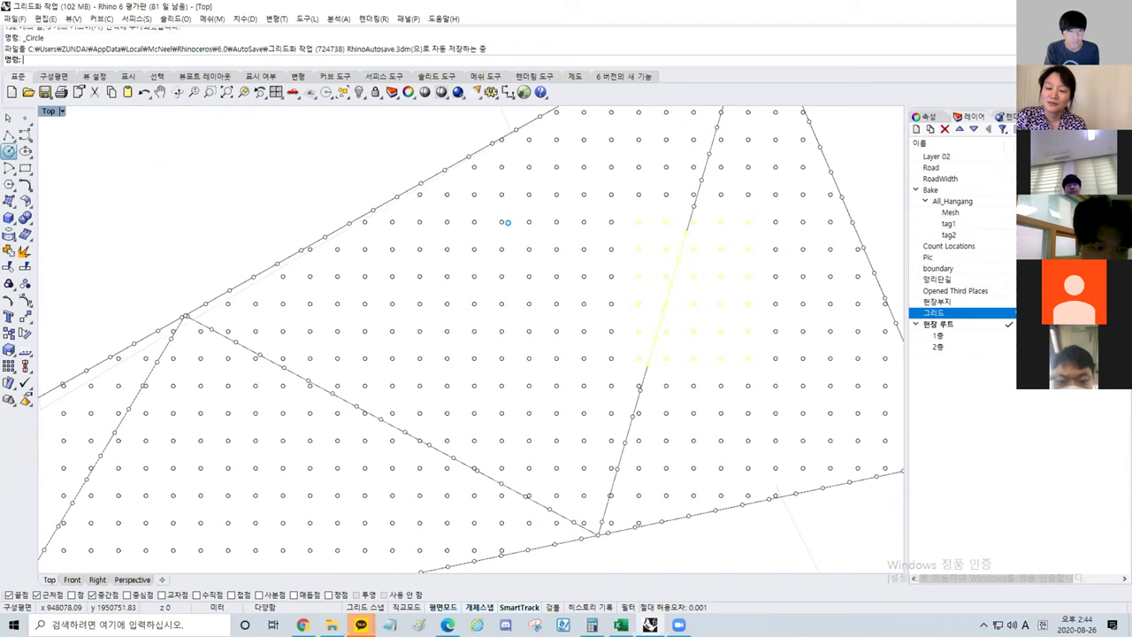
pyautogui.click(518, 301)
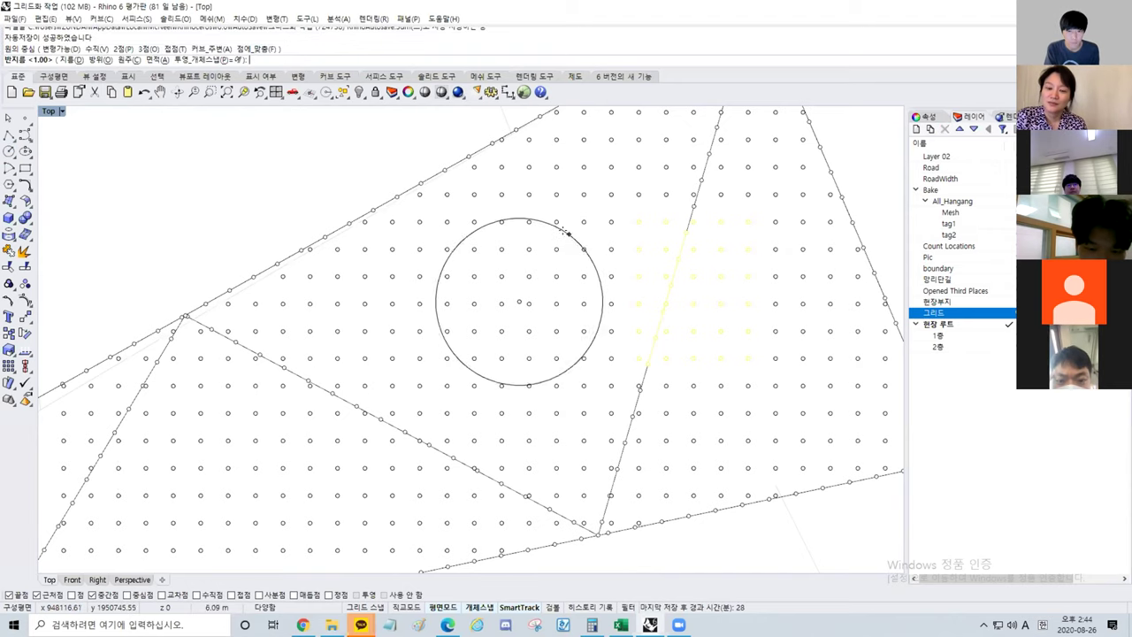
pyautogui.click(509, 225)
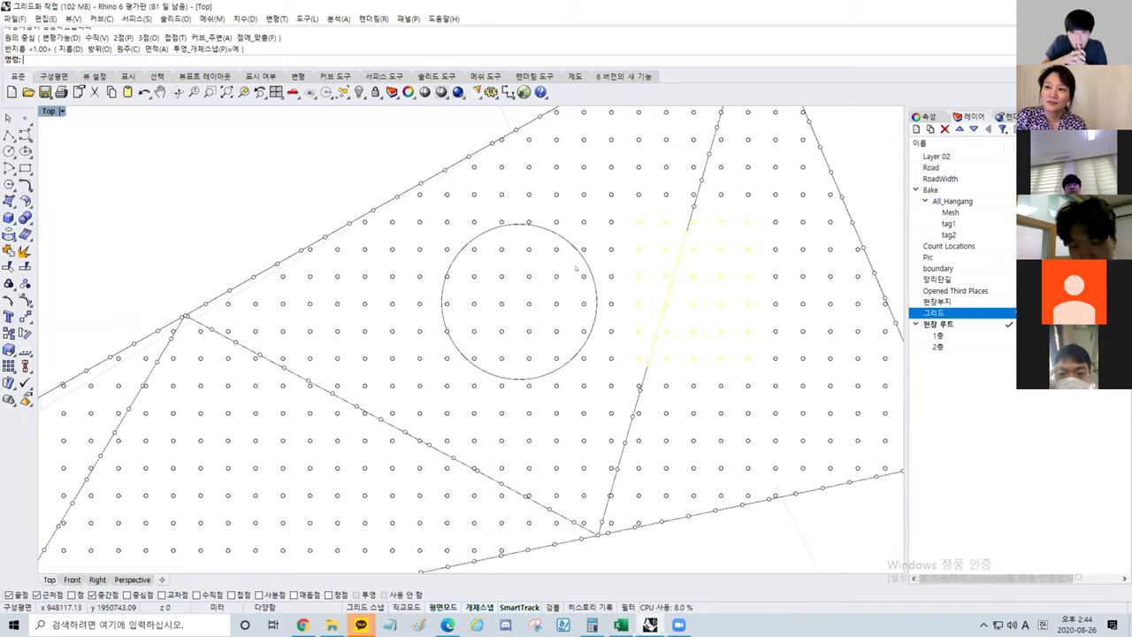
pyautogui.hotkey('ctrl', 'z')
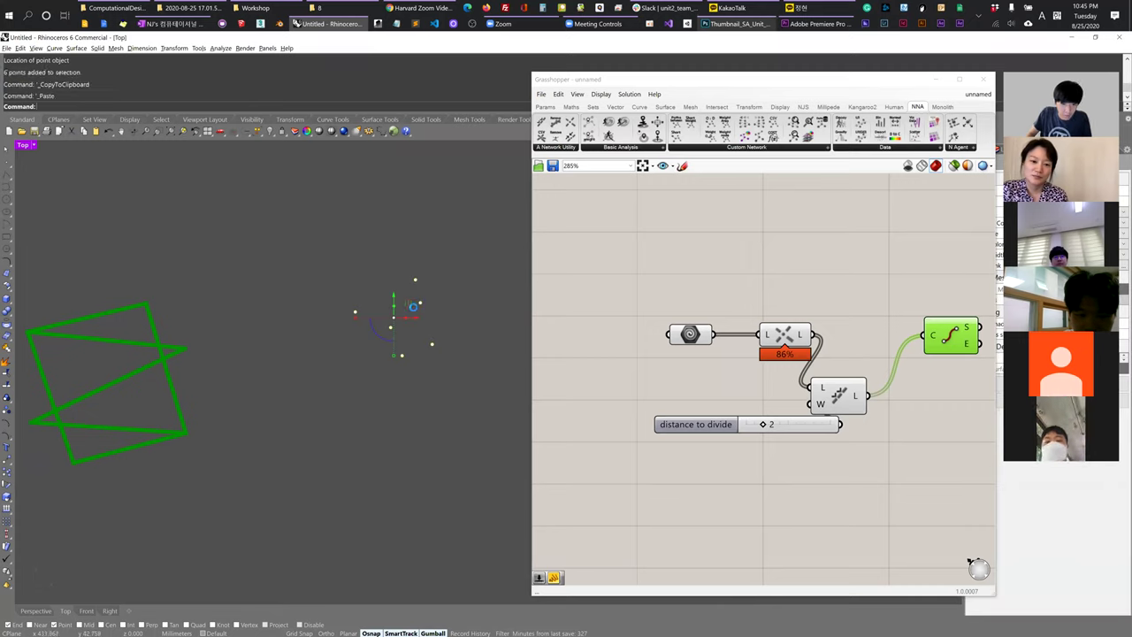
# Build a dense point cloud by repeatedly copying, pasting and offsetting the scattered points in the Top view.
pyautogui.keyDown('alt'); pyautogui.moveTo(408, 303); pyautogui.dragTo(418, 291); pyautogui.keyUp('alt')
pyautogui.click(482, 384)
pyautogui.moveTo(501, 402); pyautogui.dragTo(300, 236)
pyautogui.hotkey('ctrl', 'c')
pyautogui.hotkey('ctrl', 'v')
pyautogui.moveTo(413, 298); pyautogui.dragTo(385, 307)
pyautogui.moveTo(318, 260); pyautogui.dragTo(477, 397)
pyautogui.hotkey('ctrl', 'c')
pyautogui.hotkey('ctrl', 'v')
pyautogui.moveTo(401, 306); pyautogui.dragTo(390, 282)
pyautogui.moveTo(274, 232); pyautogui.dragTo(507, 429)
pyautogui.hotkey('ctrl', 'c')
pyautogui.hotkey('ctrl', 'v')
pyautogui.moveTo(393, 292); pyautogui.dragTo(379, 316)
pyautogui.click(221, 240)
# Draw a circle in the middle of the point cloud so that it encloses only part of the points.
pyautogui.click(6, 197)
pyautogui.scroll(3, 399, 314)
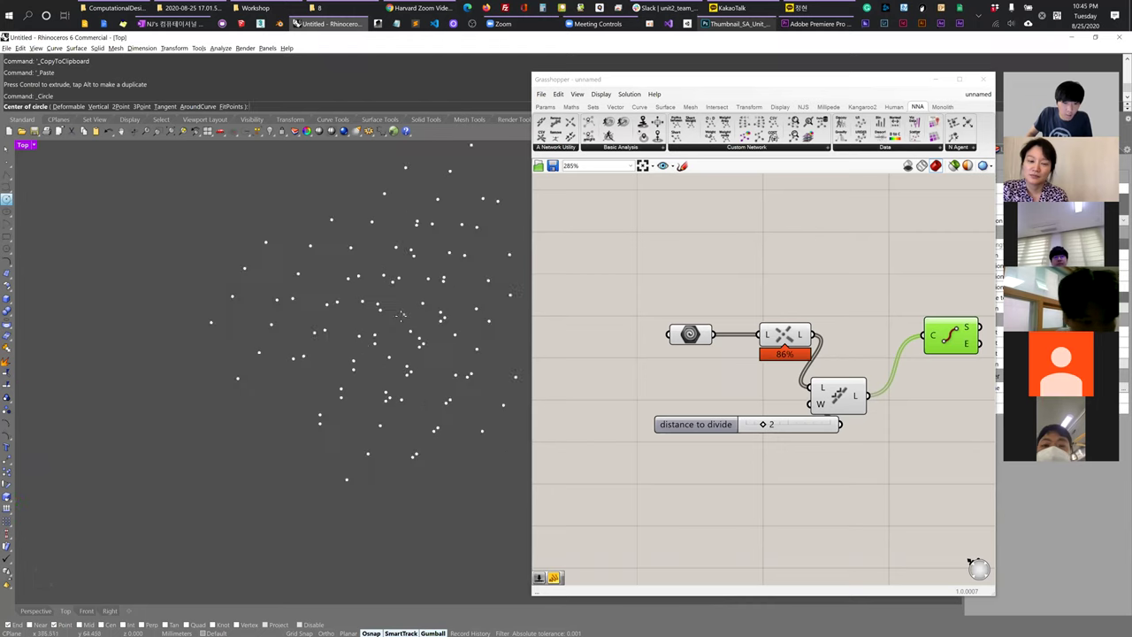
pyautogui.click(468, 358)
pyautogui.scroll(-4, 466, 359)
pyautogui.scroll(-3, 212, 379)
pyautogui.scroll(6, 438, 350)
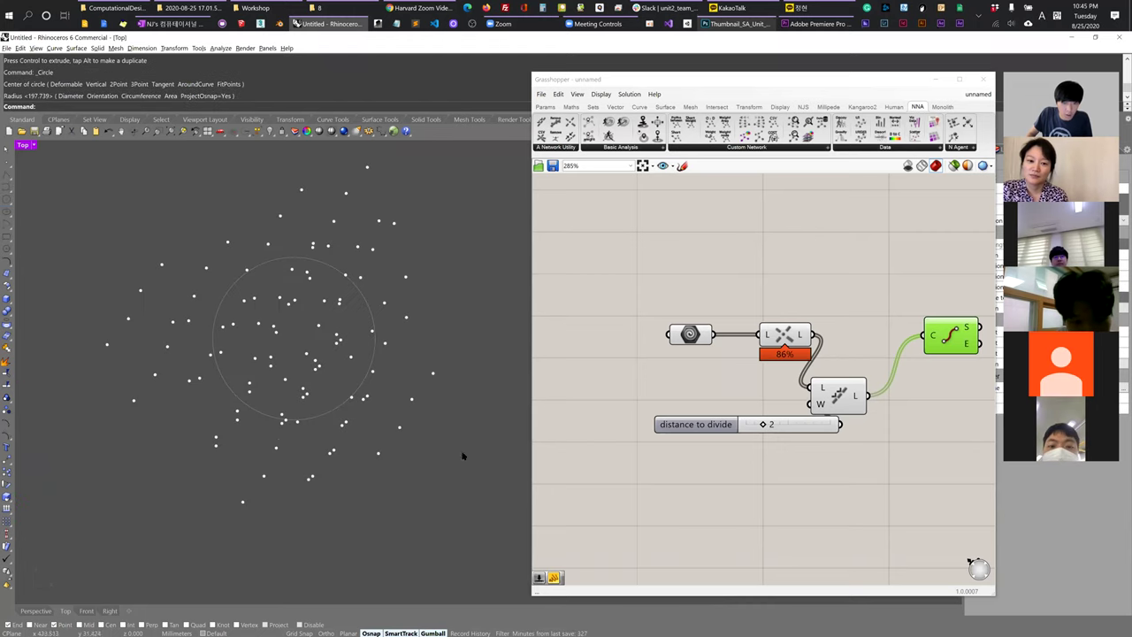
pyautogui.scroll(-3, 465, 462)
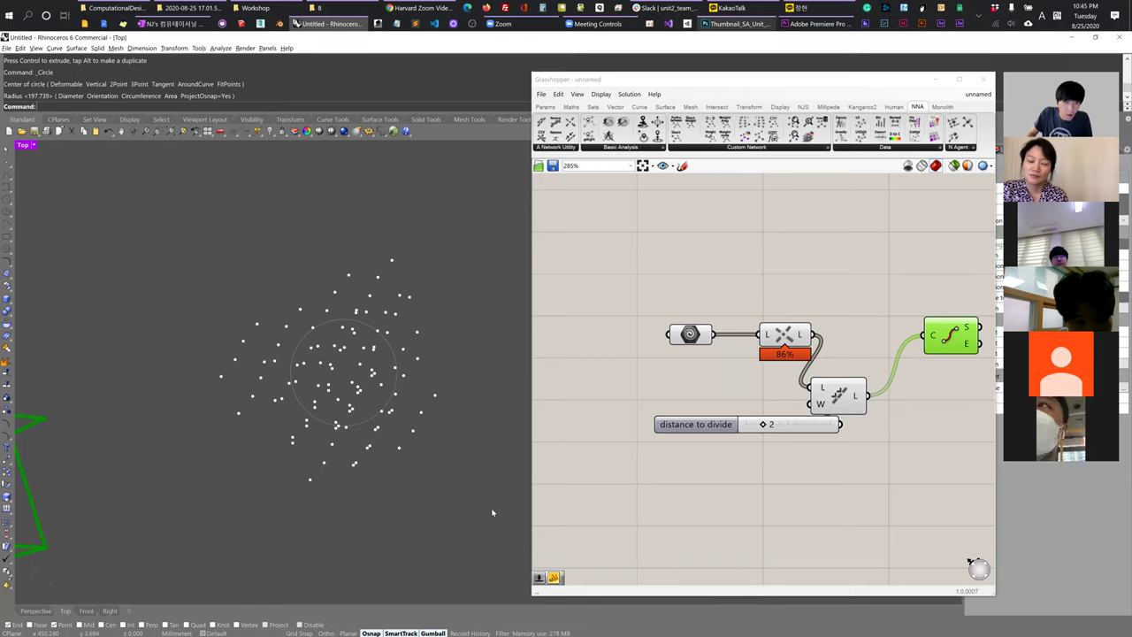
# Reference all the cloud's points, without the circle, as multiple points in a new Grasshopper Point parameter.
pyautogui.moveTo(476, 508); pyautogui.dragTo(212, 257)
pyautogui.keyDown('ctrl'); pyautogui.click(345, 327); pyautogui.keyUp('ctrl')
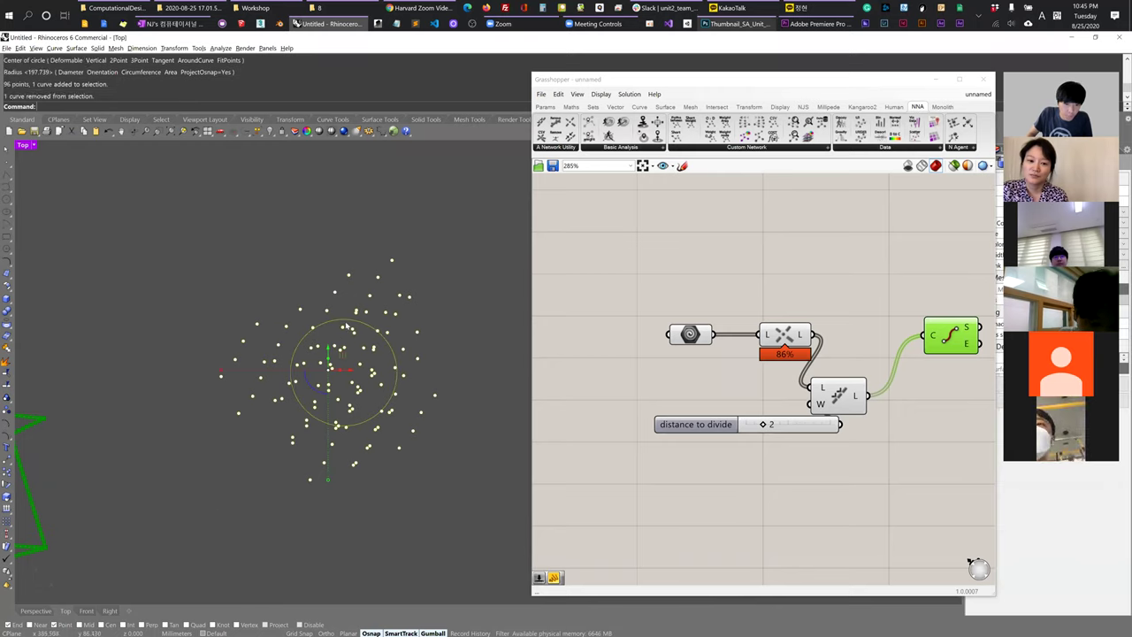
pyautogui.doubleClick(693, 258)
pyautogui.write('point')
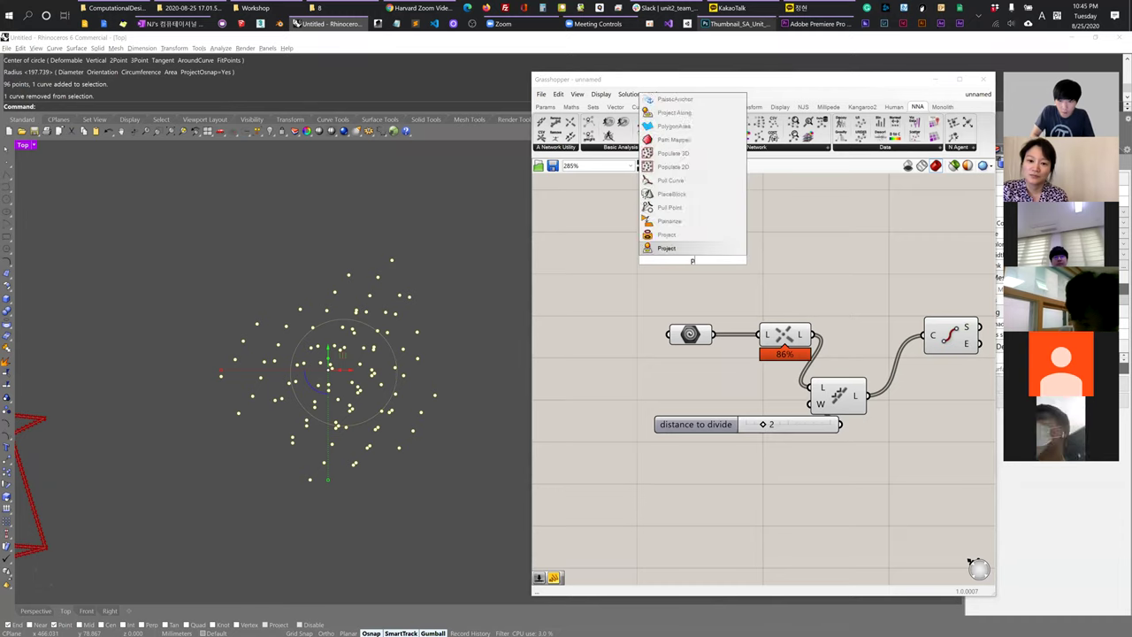
pyautogui.press('Return')
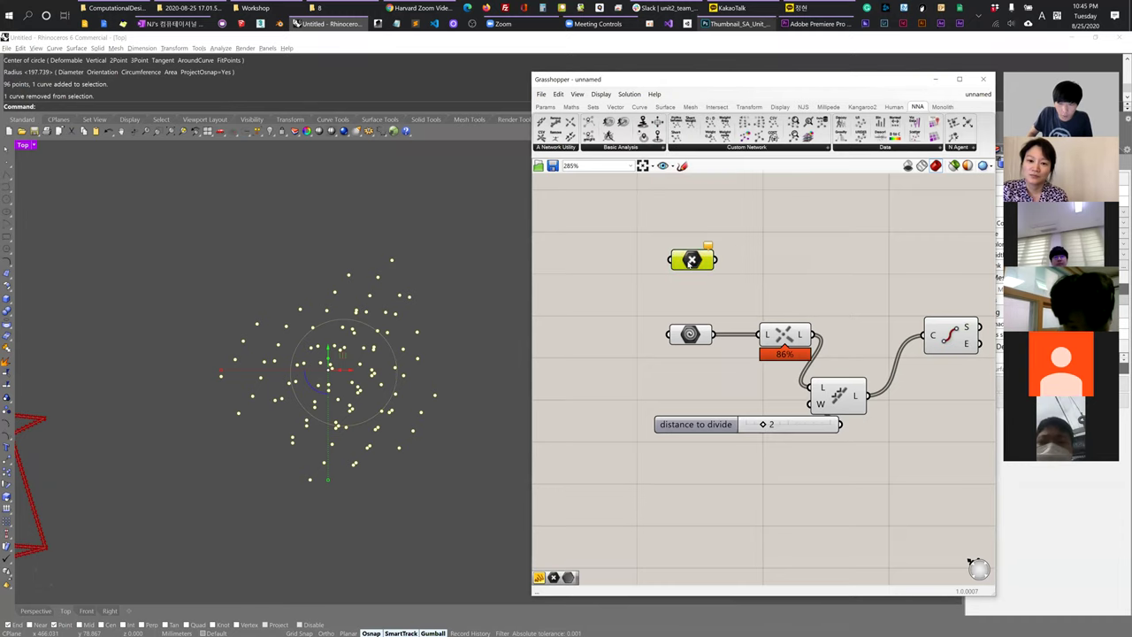
pyautogui.rightClick(690, 261)
pyautogui.click(727, 395)
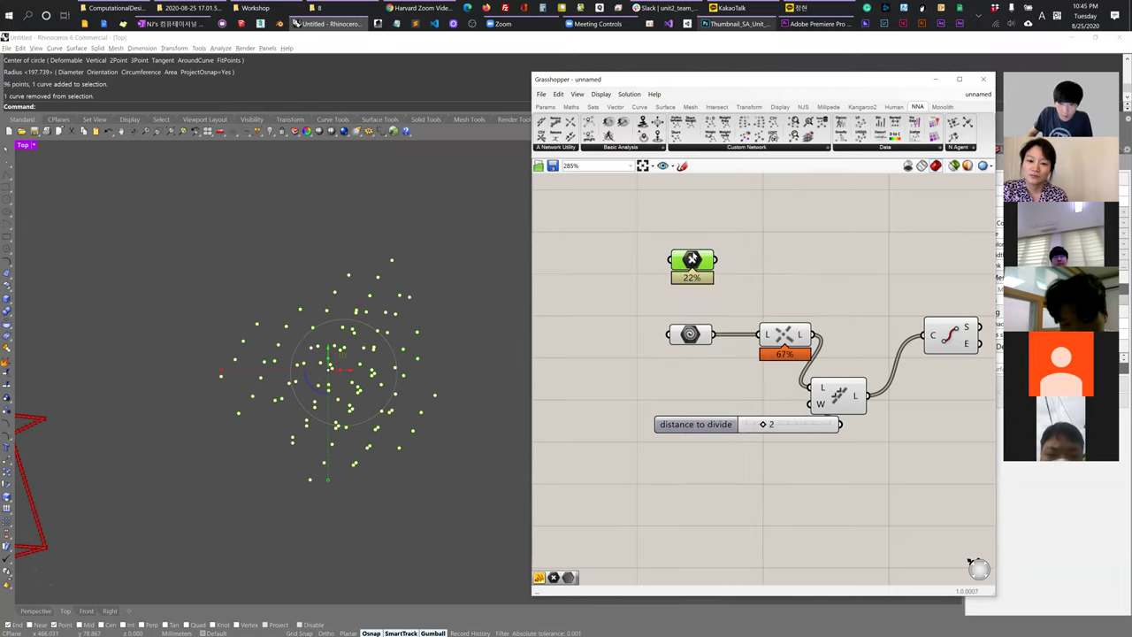
pyautogui.click(740, 251)
# Reference the circle in a new Geometry parameter and place it above the Point parameter.
pyautogui.click(392, 350)
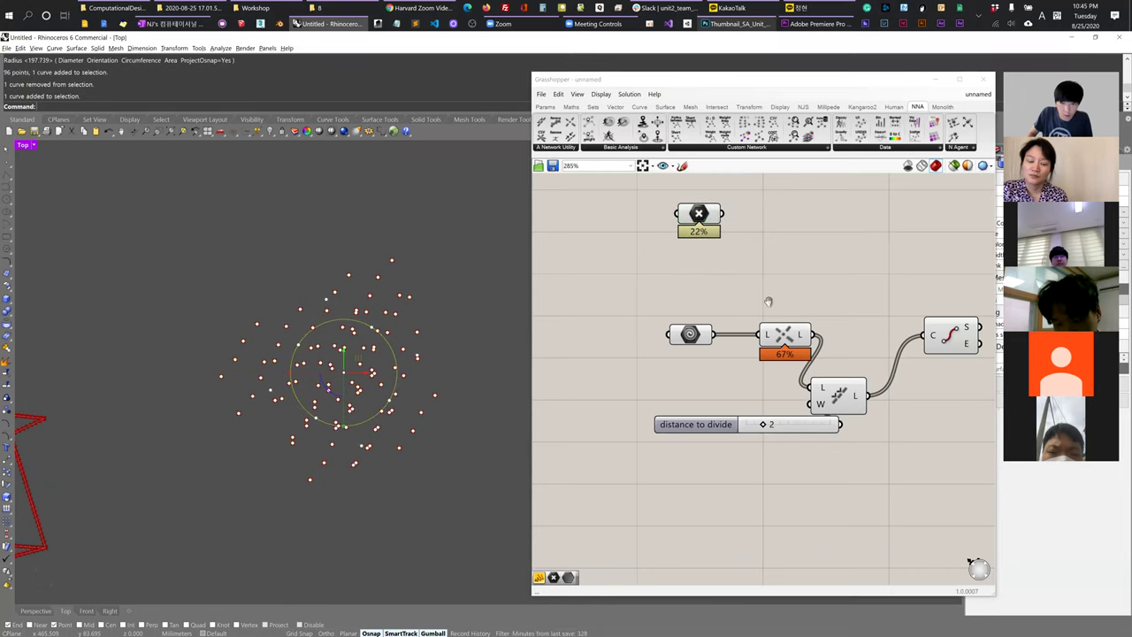
pyautogui.moveTo(768, 301); pyautogui.dragTo(654, 393, button='right')
pyautogui.doubleClick(703, 281)
pyautogui.write('geo')
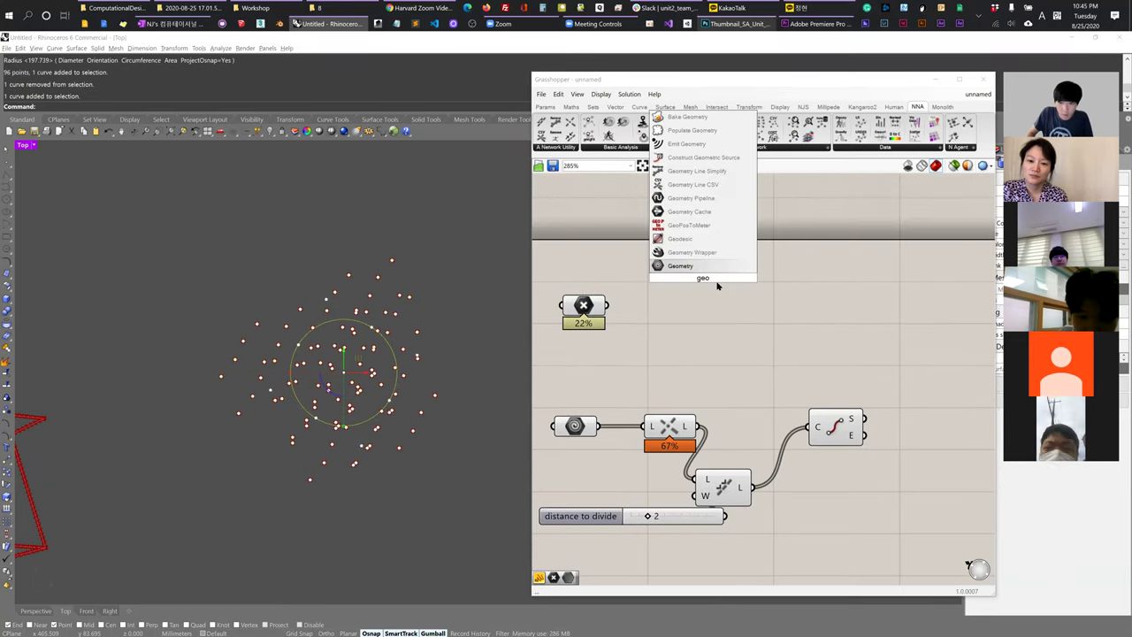
pyautogui.click(696, 275)
pyautogui.rightClick(703, 278)
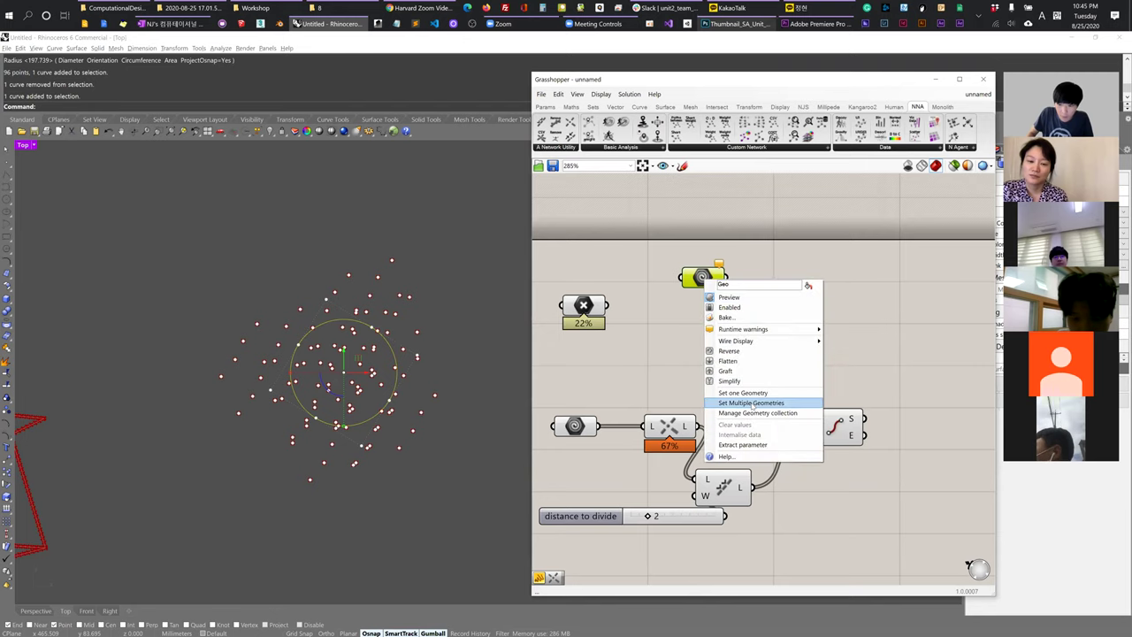
pyautogui.press('Escape')
pyautogui.moveTo(702, 277); pyautogui.dragTo(582, 256)
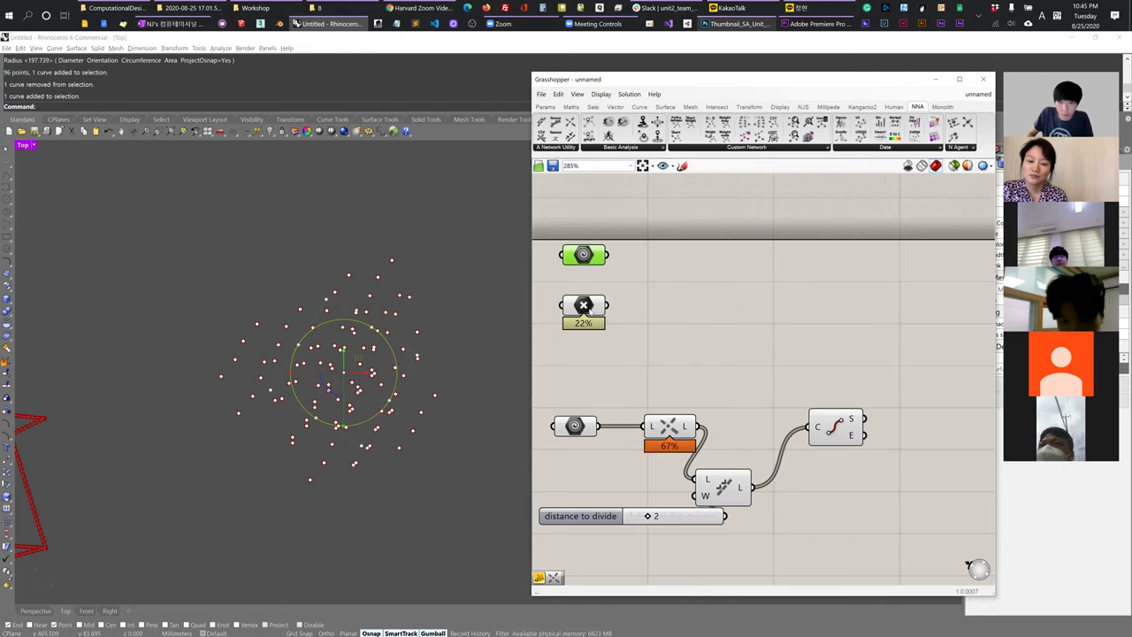
# Find the Point in Curves component among the curve analysis components and place it beside the two parameters.
pyautogui.click(717, 107)
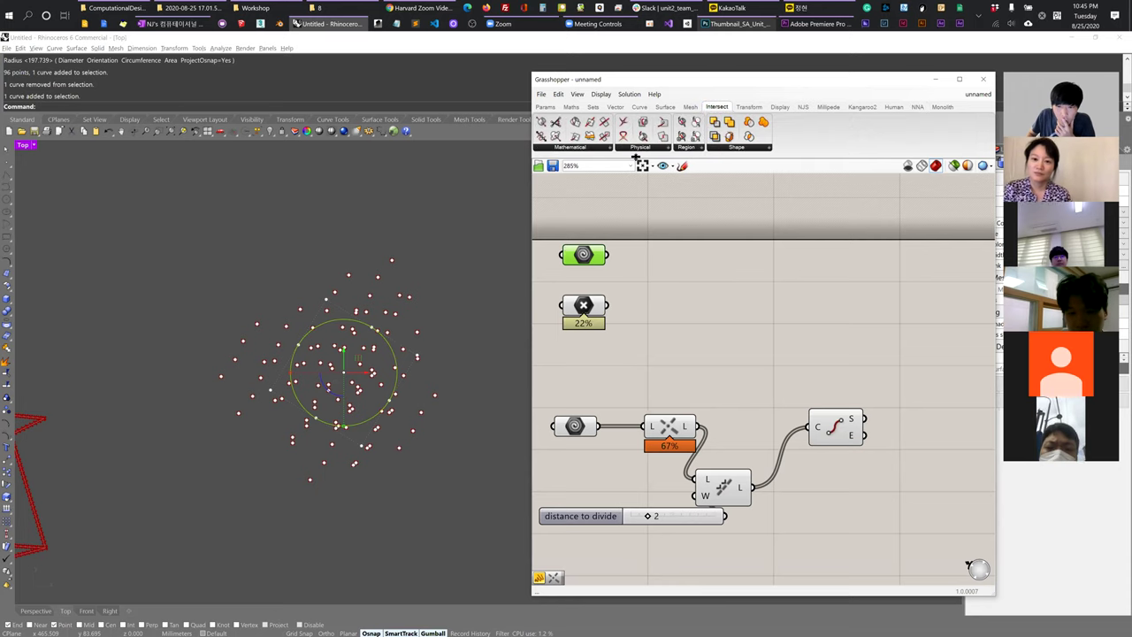
pyautogui.click(737, 148)
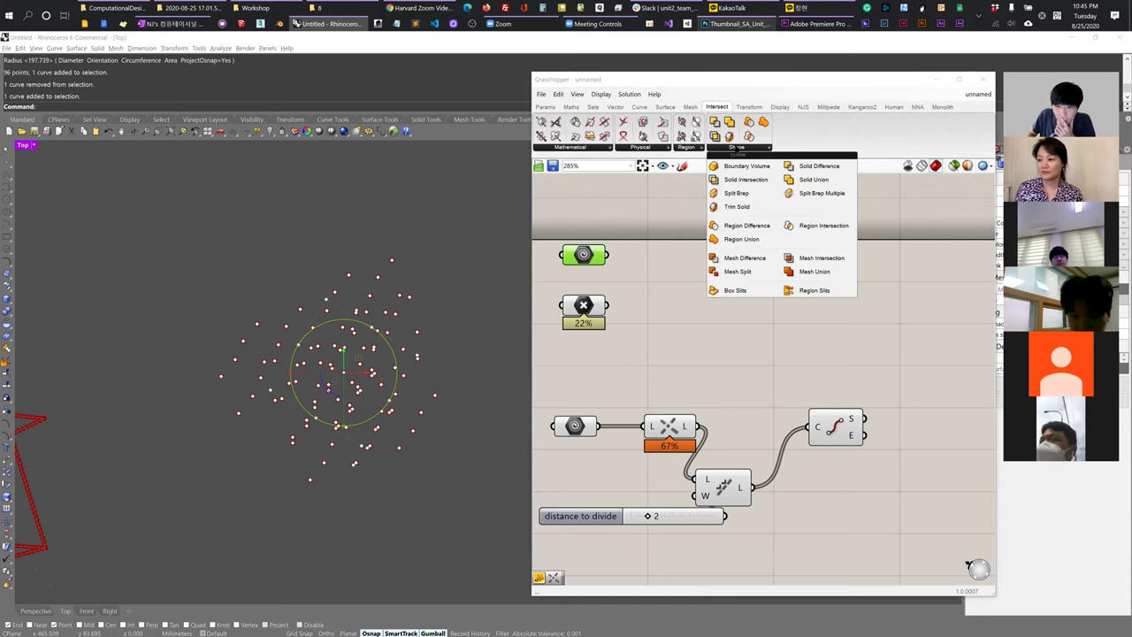
pyautogui.click(604, 149)
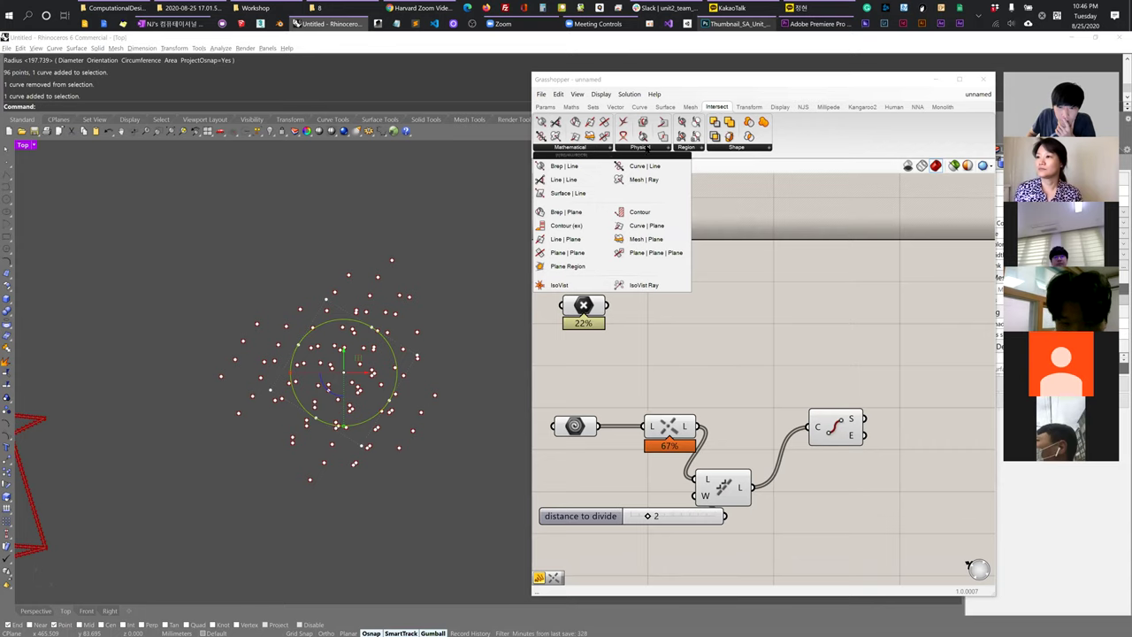
pyautogui.click(647, 147)
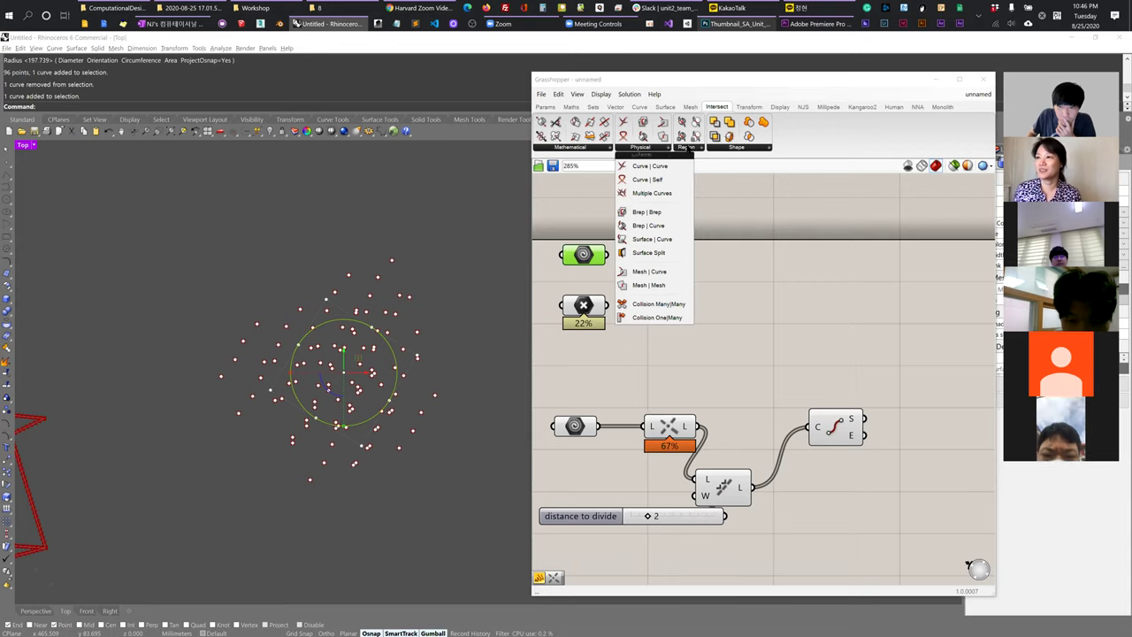
pyautogui.click(920, 107)
pyautogui.click(749, 107)
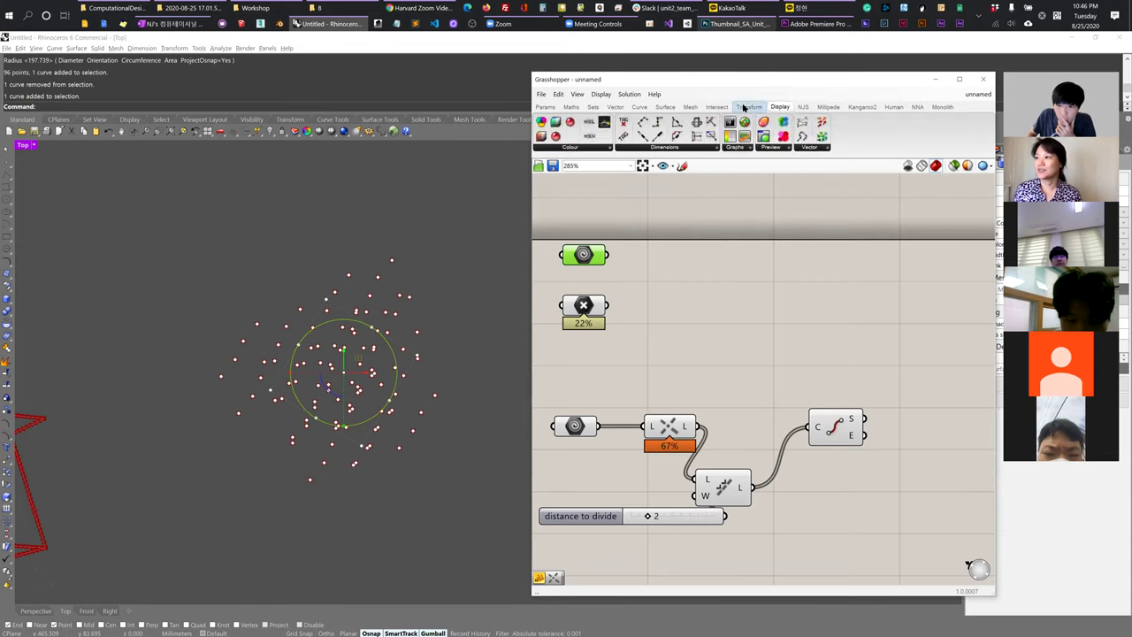
pyautogui.click(639, 107)
pyautogui.click(605, 147)
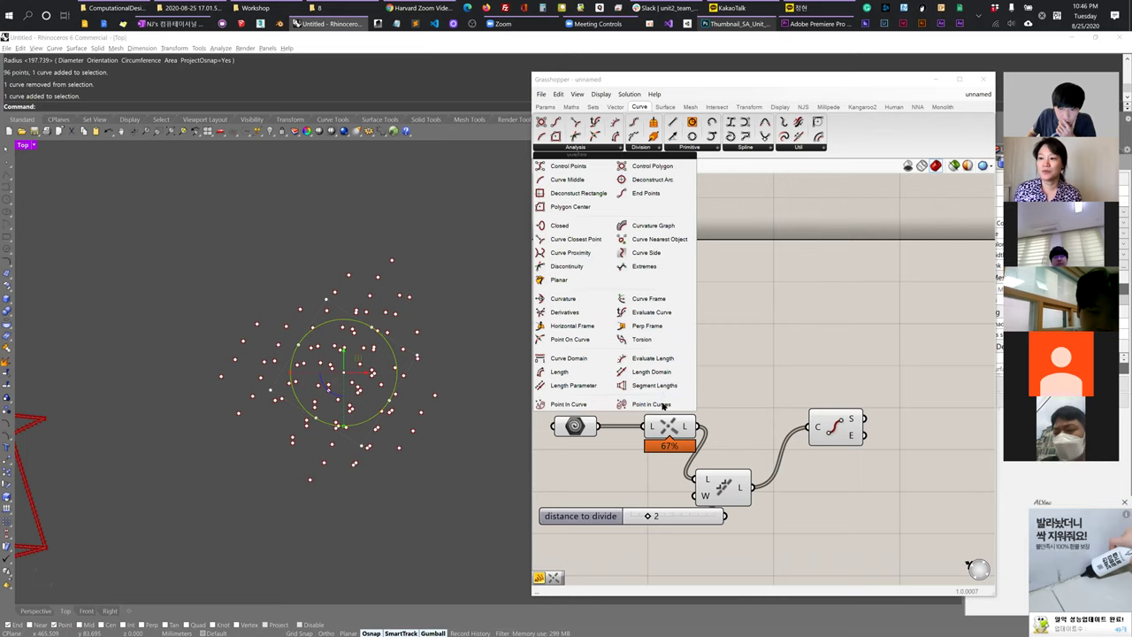
pyautogui.moveTo(640, 408); pyautogui.dragTo(715, 283)
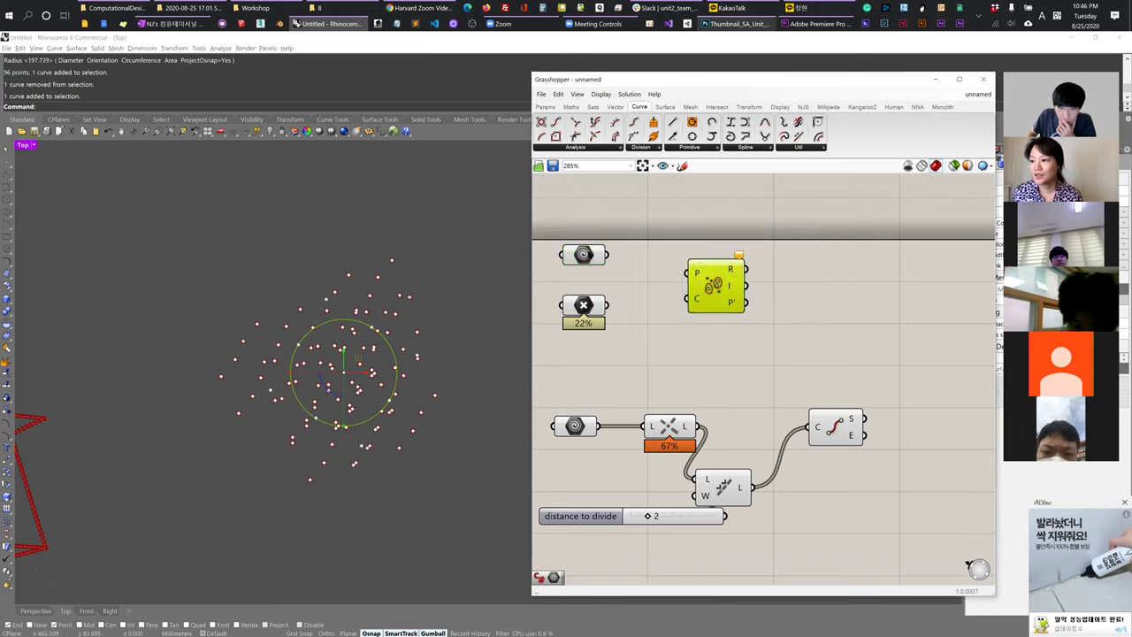
# Connect the Point parameter to the P input and the Geometry parameter to the C input of Point in Curves.
pyautogui.click(590, 256)
pyautogui.moveTo(609, 305); pyautogui.dragTo(691, 273)
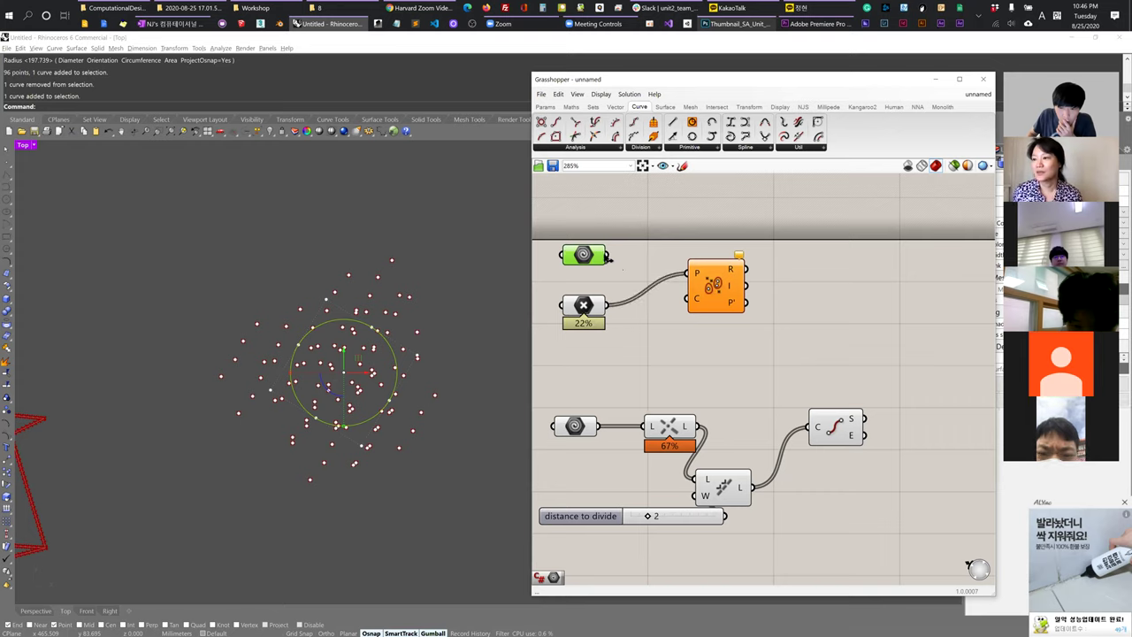
pyautogui.moveTo(609, 256); pyautogui.dragTo(691, 298)
pyautogui.click(715, 298)
# Add an enlarged panel for Point in Curves and display its I output, followed by its P' output.
pyautogui.doubleClick(785, 285)
pyautogui.write('panel')
pyautogui.press('Return')
pyautogui.moveTo(793, 285); pyautogui.dragTo(847, 283)
pyautogui.moveTo(720, 262); pyautogui.dragTo(776, 268)
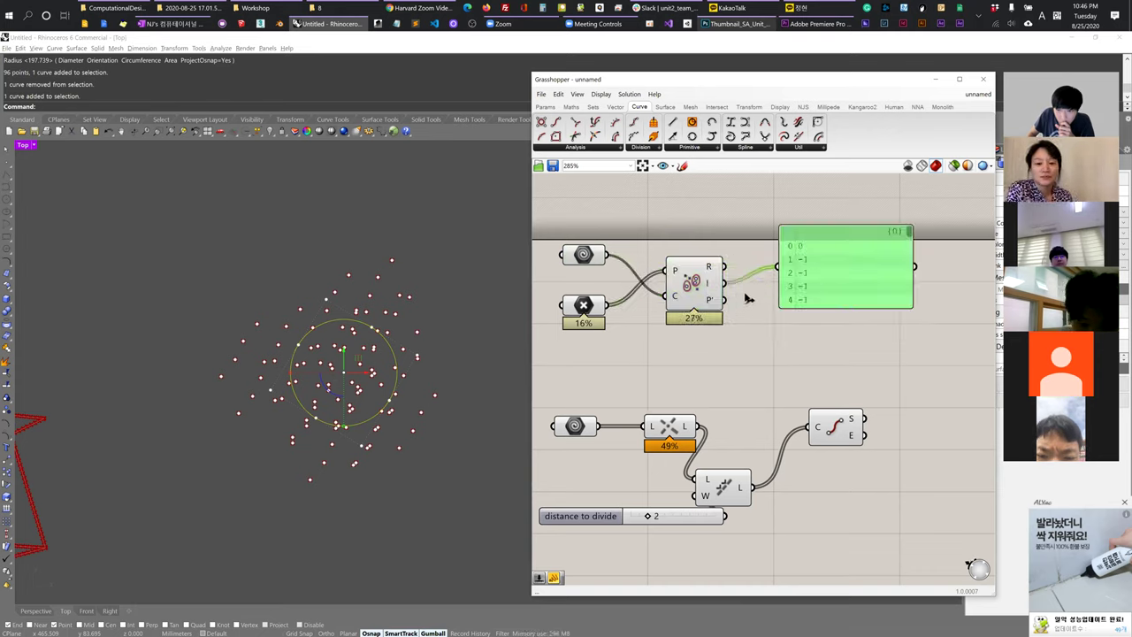
pyautogui.moveTo(725, 300); pyautogui.dragTo(788, 305)
pyautogui.moveTo(809, 345); pyautogui.dragTo(809, 363)
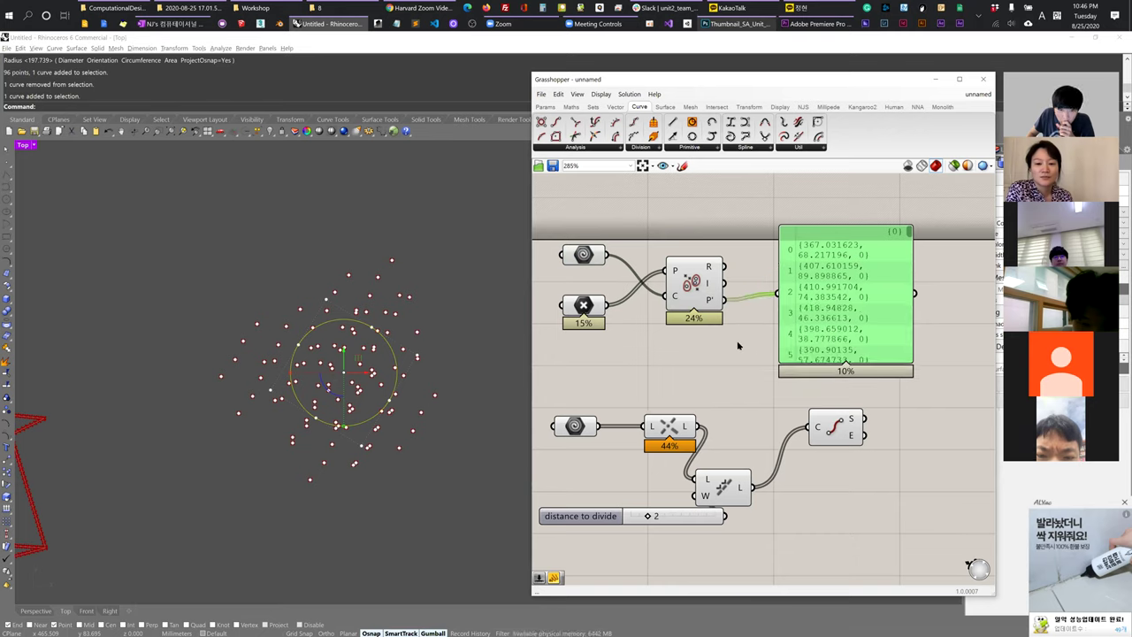
# Move the panel farther from the Point in Curves component and deselect the circle in the viewport.
pyautogui.click(738, 346)
pyautogui.moveTo(698, 299); pyautogui.dragTo(700, 298)
pyautogui.click(741, 338)
pyautogui.moveTo(839, 310); pyautogui.dragTo(868, 310)
pyautogui.doubleClick(756, 331)
pyautogui.click(434, 424)
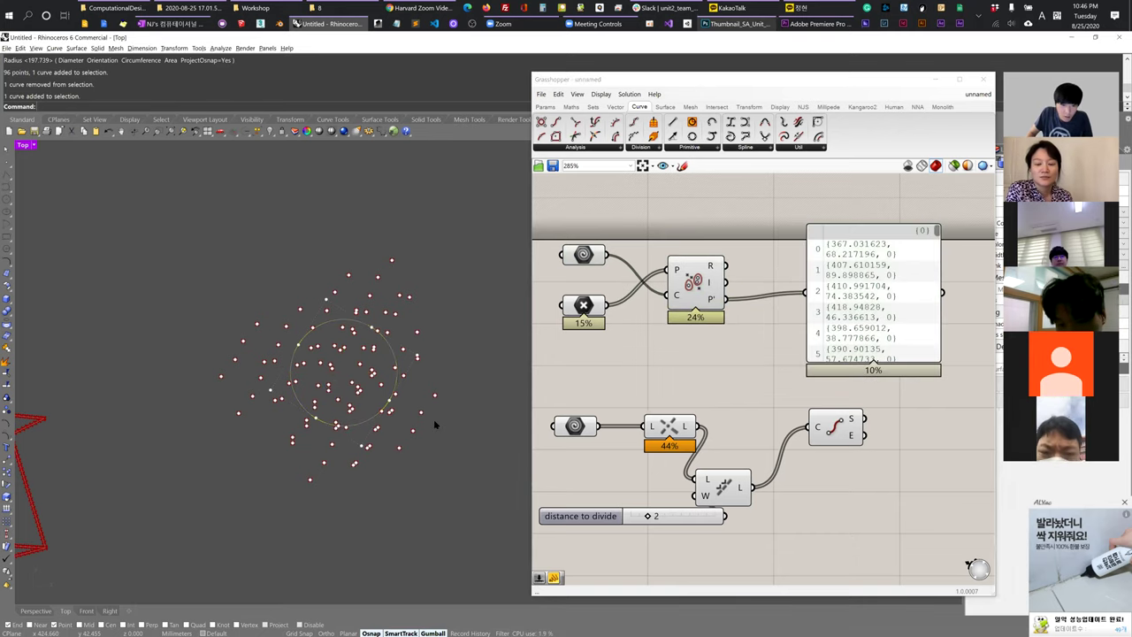
# Feed the P' output into a new Geometry parameter and connect the R output to the panel instead.
pyautogui.doubleClick(744, 338)
pyautogui.write('geo')
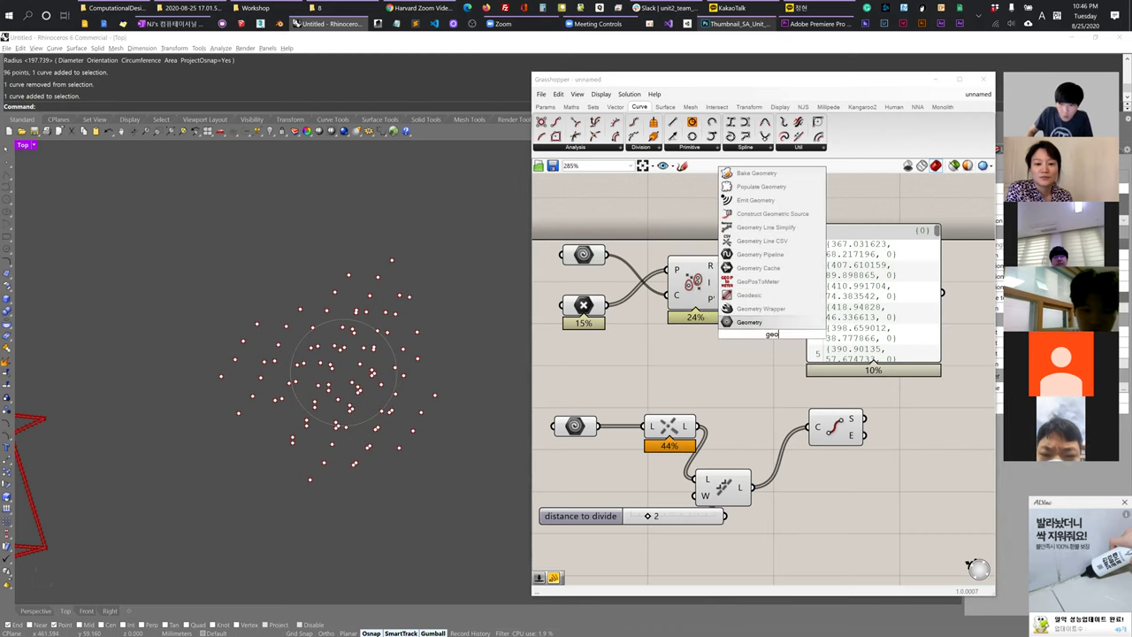
pyautogui.click(749, 322)
pyautogui.moveTo(765, 338); pyautogui.dragTo(767, 354)
pyautogui.moveTo(801, 331); pyautogui.dragTo(726, 341, button='right')
pyautogui.moveTo(786, 336); pyautogui.dragTo(830, 336)
pyautogui.moveTo(634, 276)
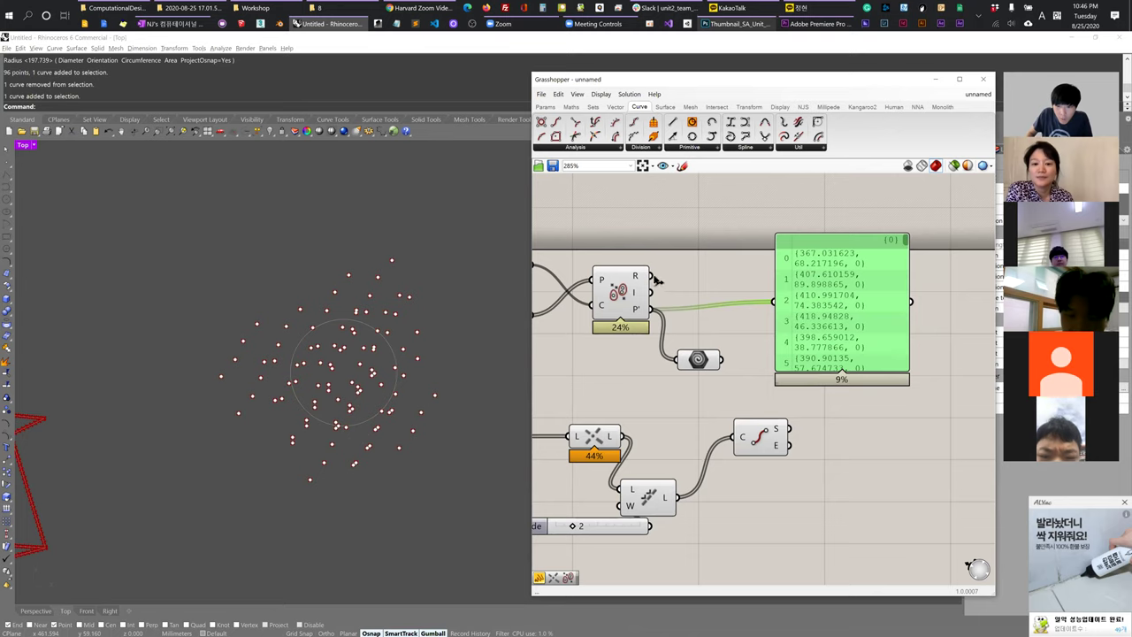
pyautogui.moveTo(654, 278); pyautogui.dragTo(875, 262)
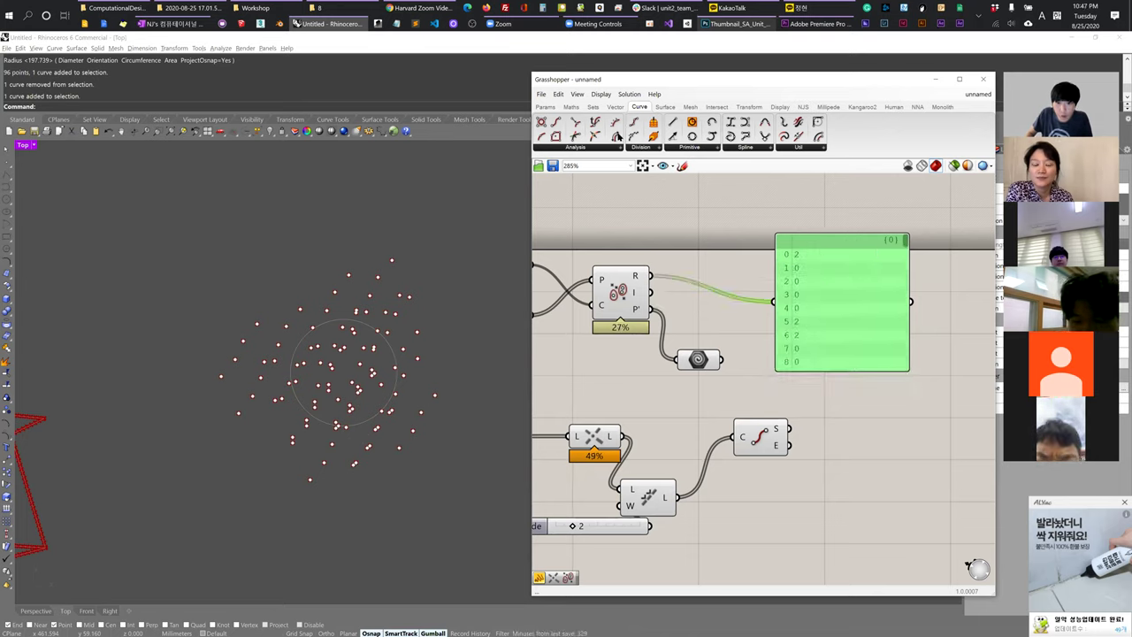
# Try a List Item component fed by the P' output of Point in Curves, and delete it.
pyautogui.click(593, 107)
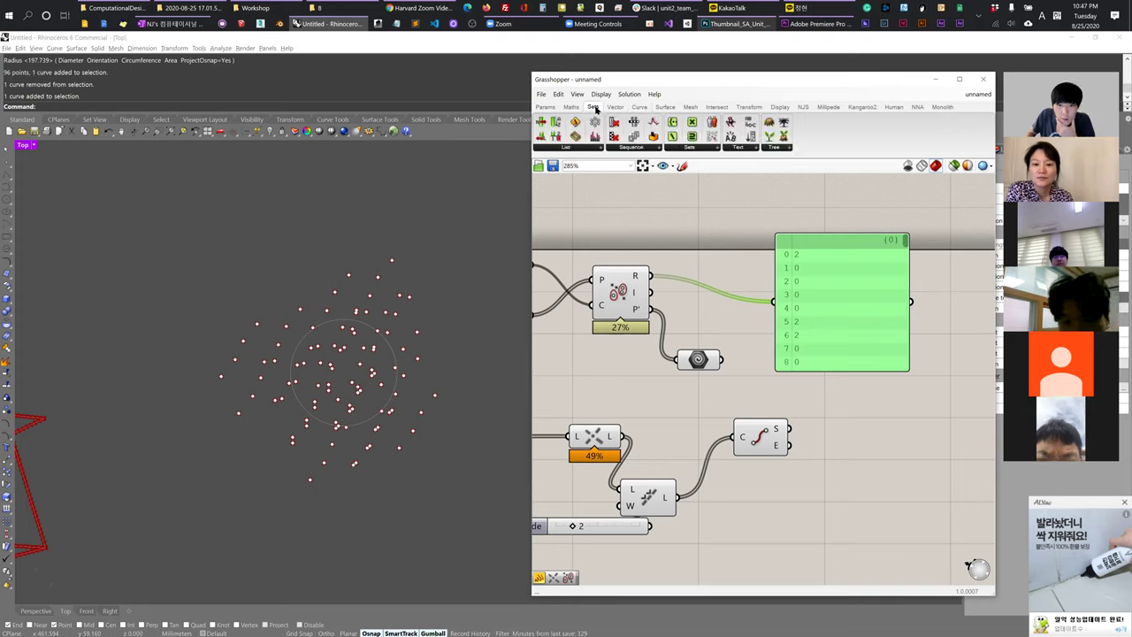
pyautogui.moveTo(548, 131); pyautogui.dragTo(748, 266)
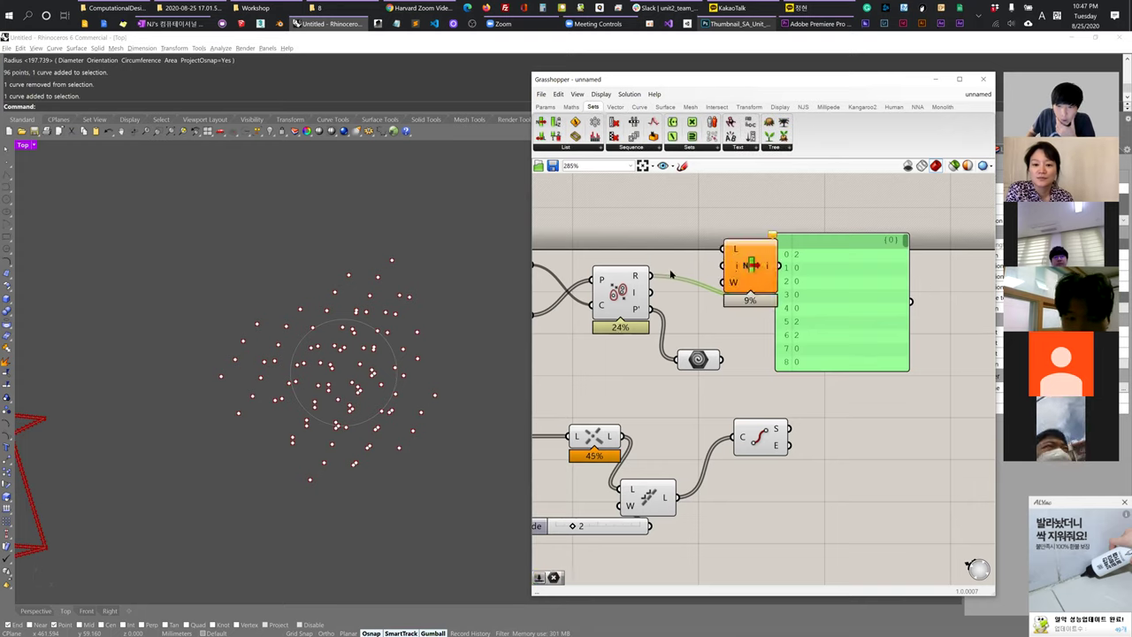
pyautogui.moveTo(665, 314); pyautogui.dragTo(725, 251)
pyautogui.moveTo(650, 276); pyautogui.dragTo(693, 281)
pyautogui.moveTo(871, 317); pyautogui.dragTo(950, 315)
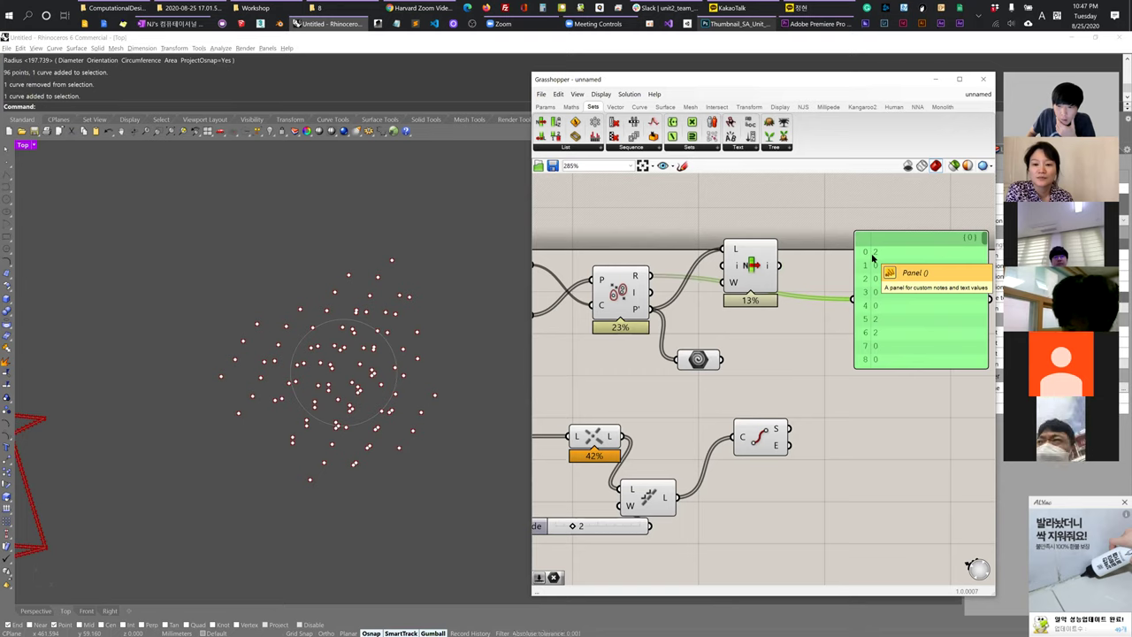
pyautogui.moveTo(753, 275); pyautogui.dragTo(778, 257)
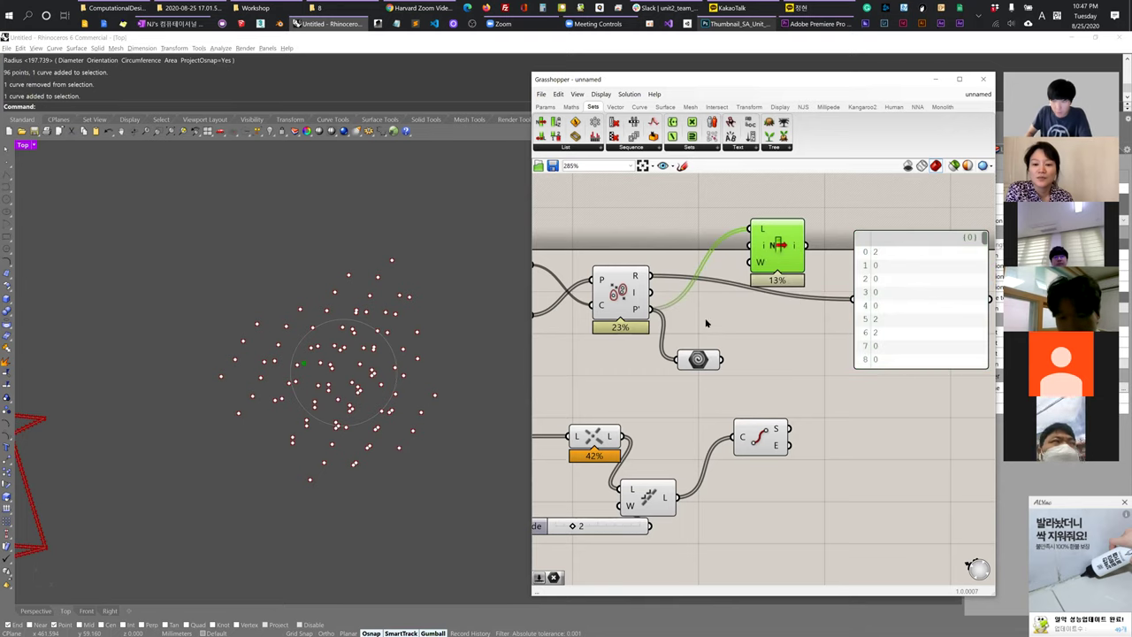
pyautogui.press('Delete')
# Add a GhPython Script component, feeding the R output of Point in Curves into x and the P' output into y.
pyautogui.doubleClick(748, 330)
pyautogui.write('pyhton')
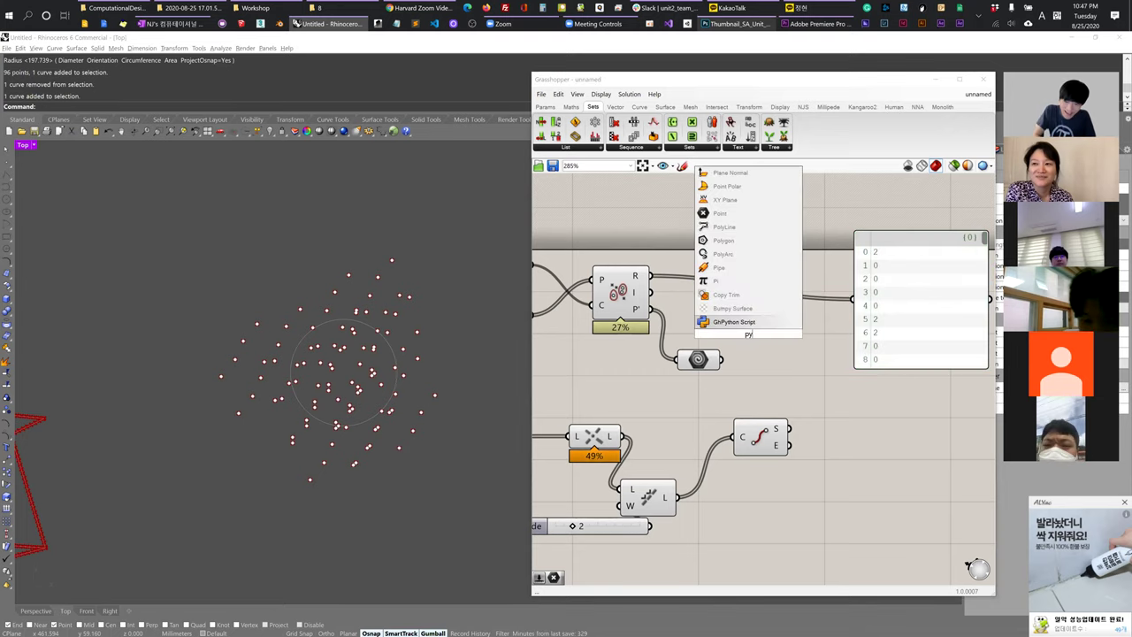
pyautogui.press('BackSpace')
pyautogui.press('BackSpace')
pyautogui.press('BackSpace')
pyautogui.press('BackSpace')
pyautogui.write('thon')
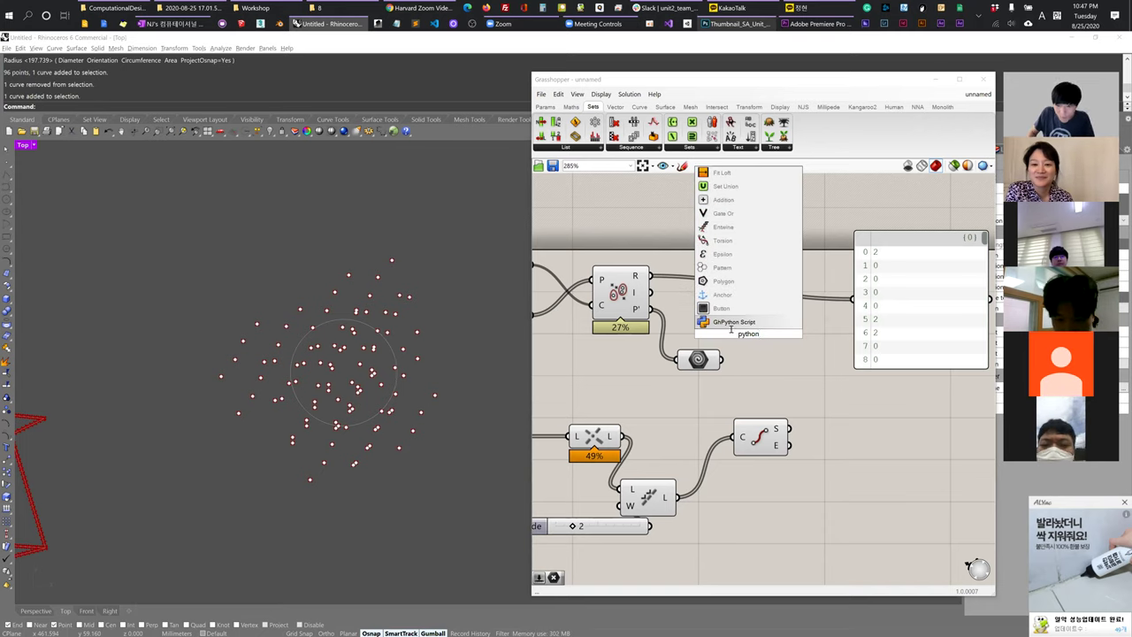
pyautogui.press('Return')
pyautogui.moveTo(650, 277); pyautogui.dragTo(741, 298)
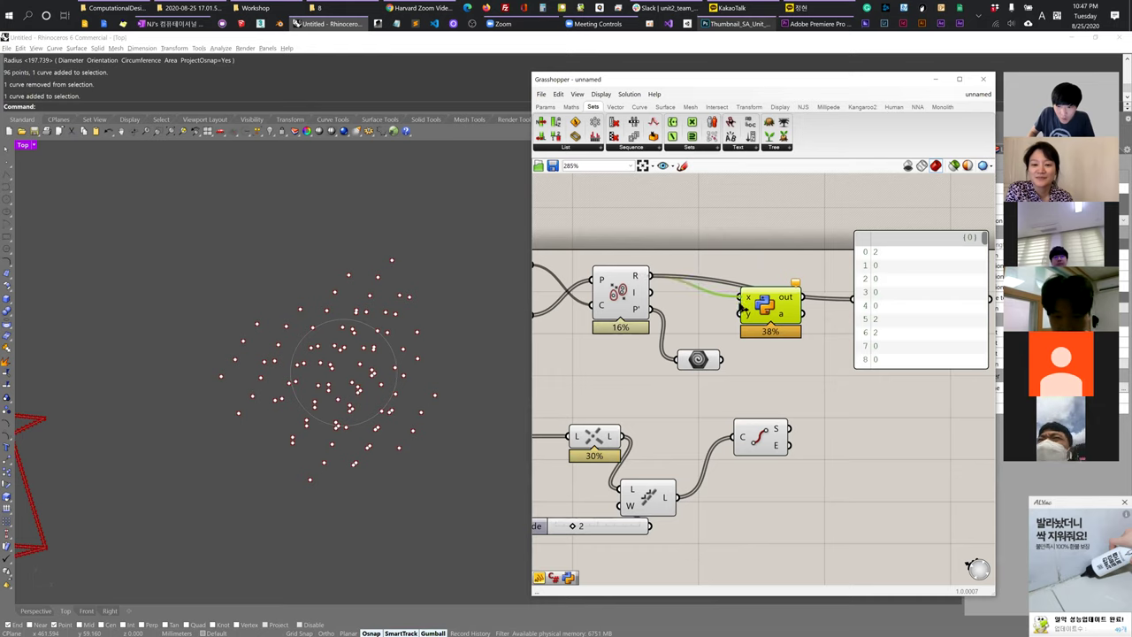
pyautogui.moveTo(650, 309); pyautogui.dragTo(741, 311)
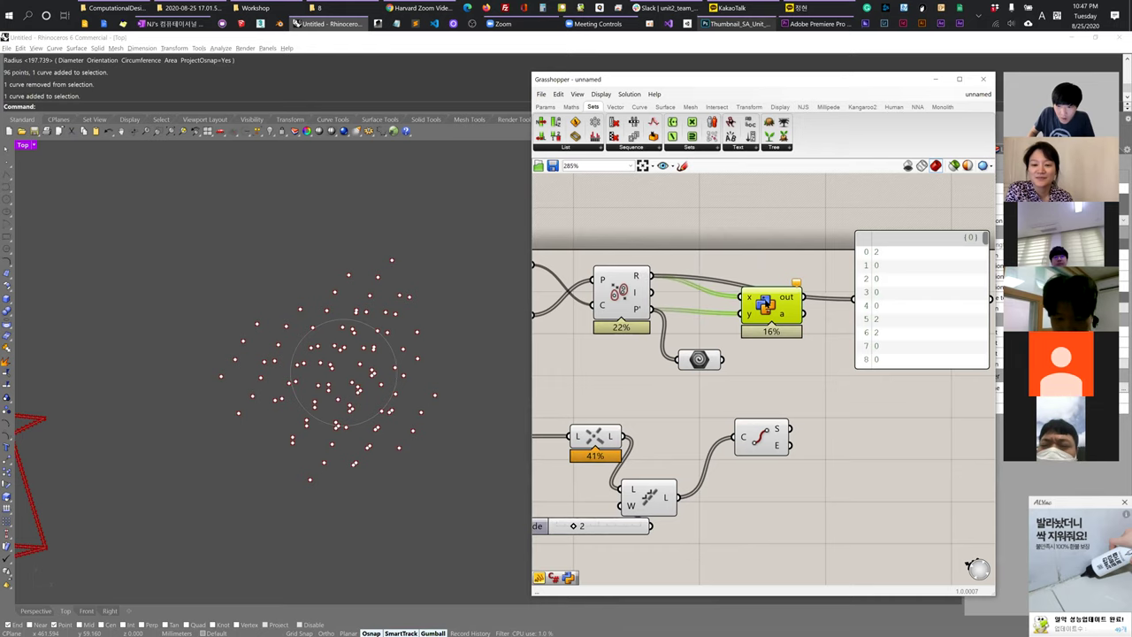
# Rename the script component's x input to i and its y input to p.
pyautogui.rightClick(750, 299)
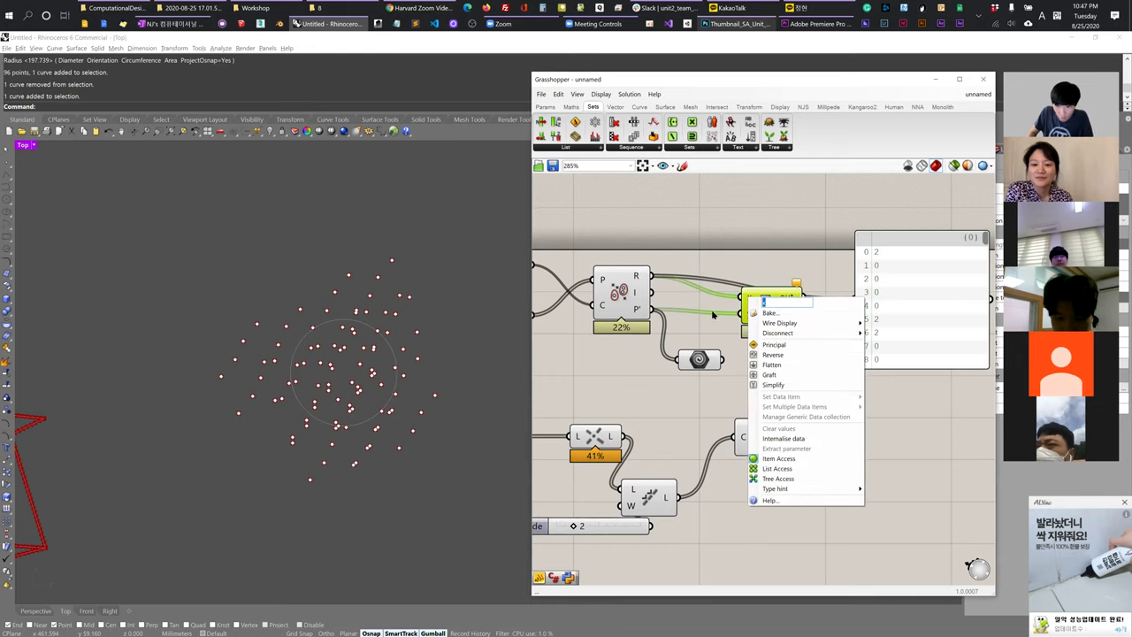
pyautogui.click(713, 314)
pyautogui.scroll(3, 719, 314)
pyautogui.rightClick(770, 318)
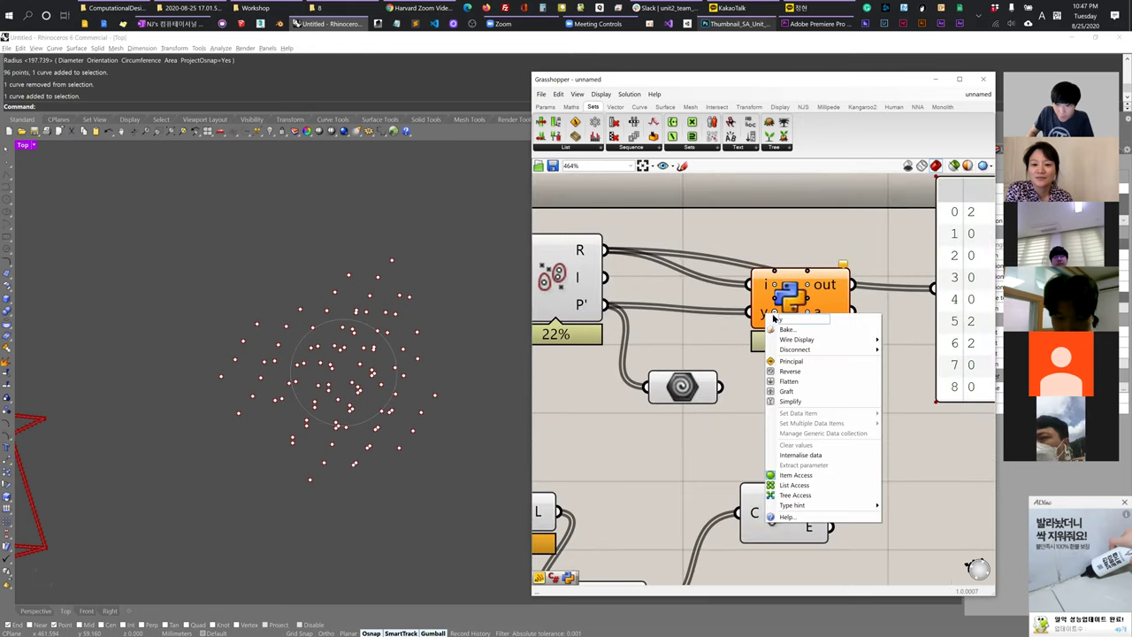
pyautogui.write('p')
pyautogui.press('Return')
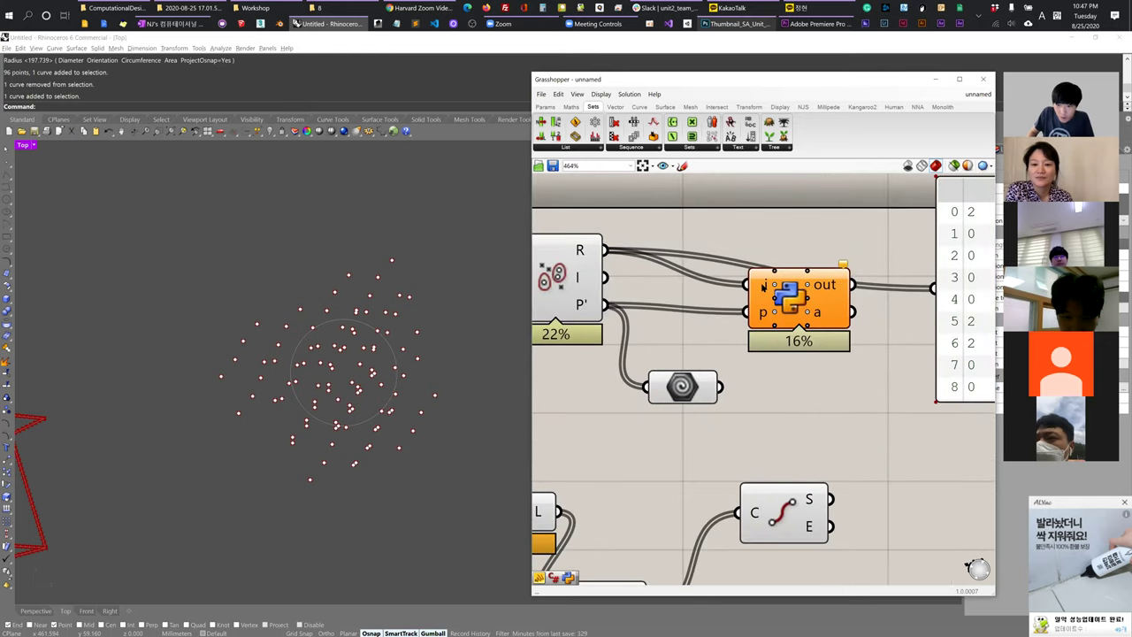
# Set the i and p inputs to List Access and move the script component higher on the canvas.
pyautogui.rightClick(764, 288)
pyautogui.click(792, 457)
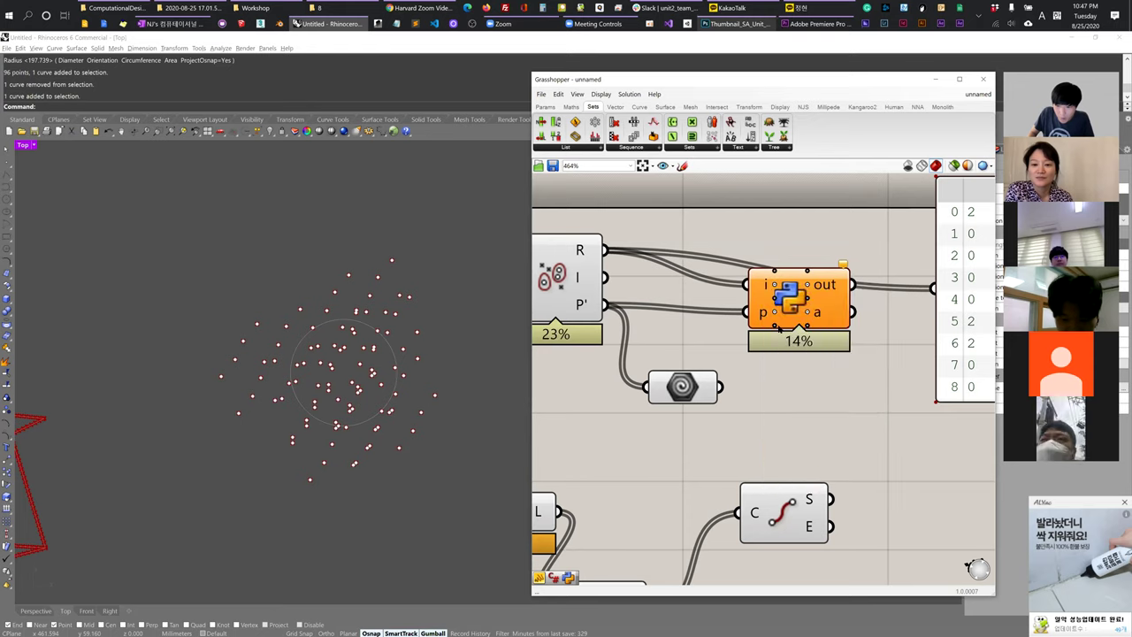
pyautogui.rightClick(762, 315)
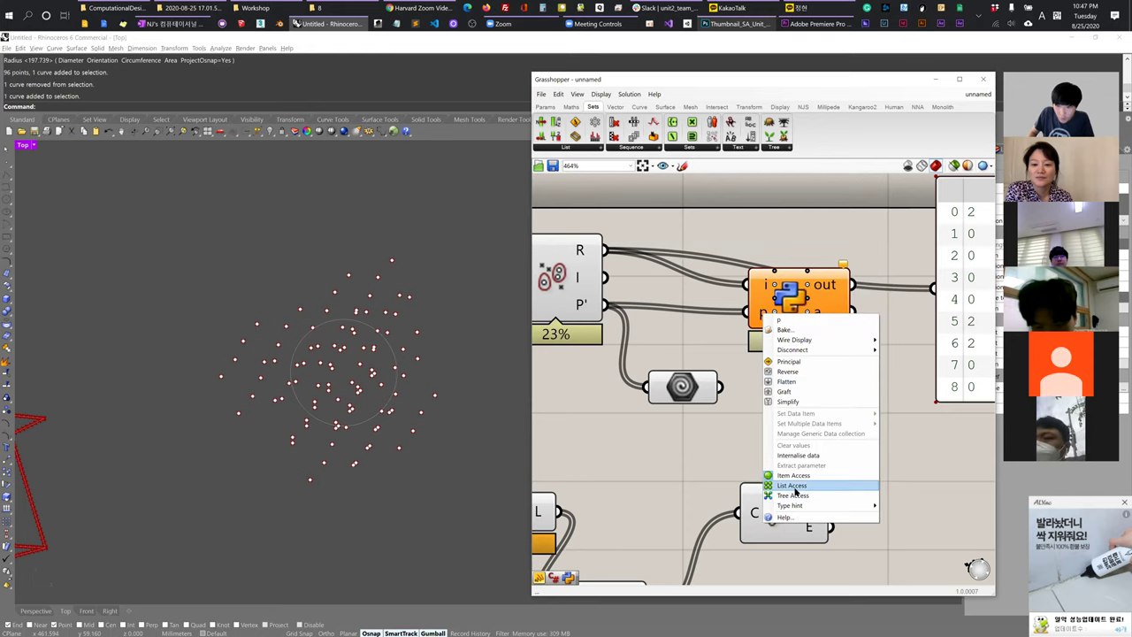
pyautogui.click(784, 488)
pyautogui.moveTo(793, 314); pyautogui.dragTo(782, 242)
pyautogui.moveTo(783, 288); pyautogui.dragTo(783, 349, button='right')
# Write the loop "for i in range(len(i)):" with "print i" in the component's script and test it.
pyautogui.doubleClick(780, 284)
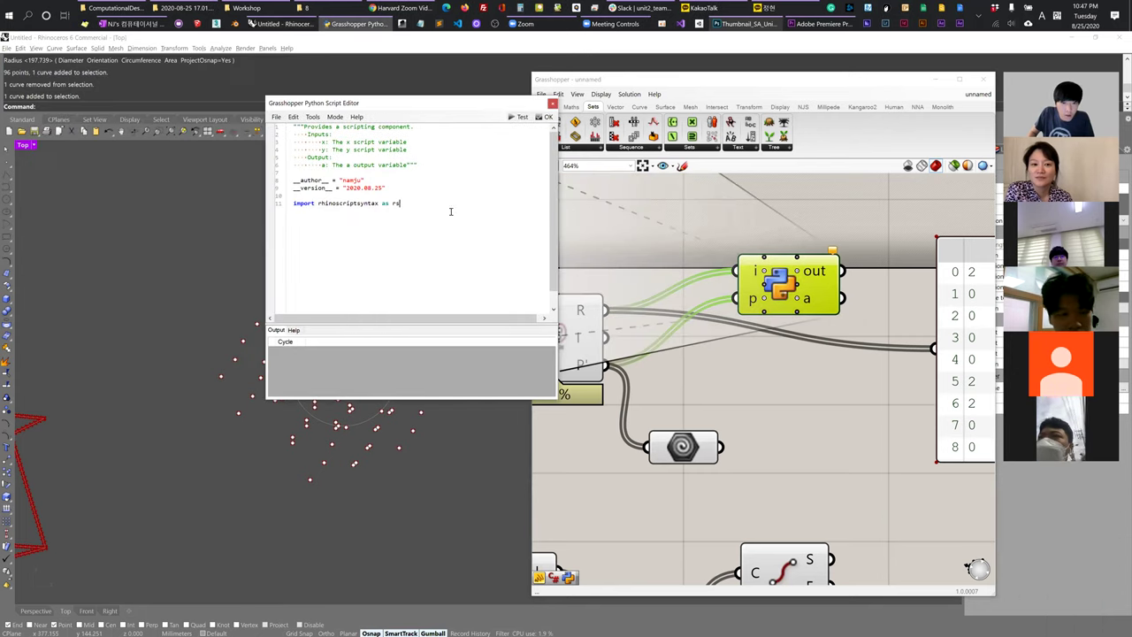
pyautogui.press('Return')
pyautogui.press('Return')
pyautogui.press('Return')
pyautogui.press('Return')
pyautogui.write('fo')
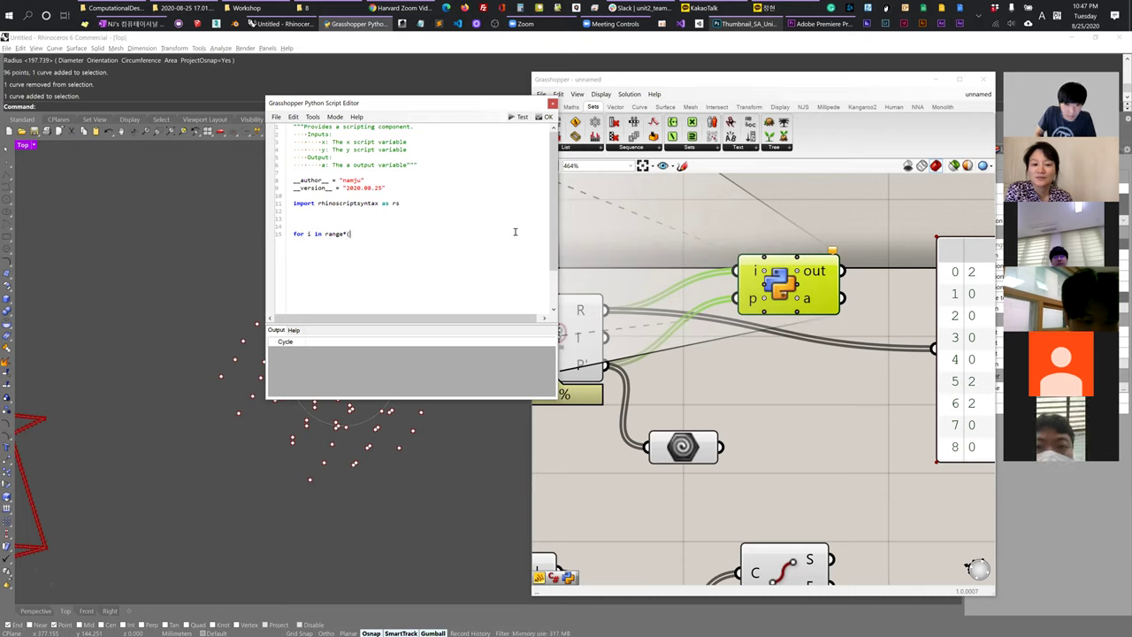
pyautogui.write('r i in range(')
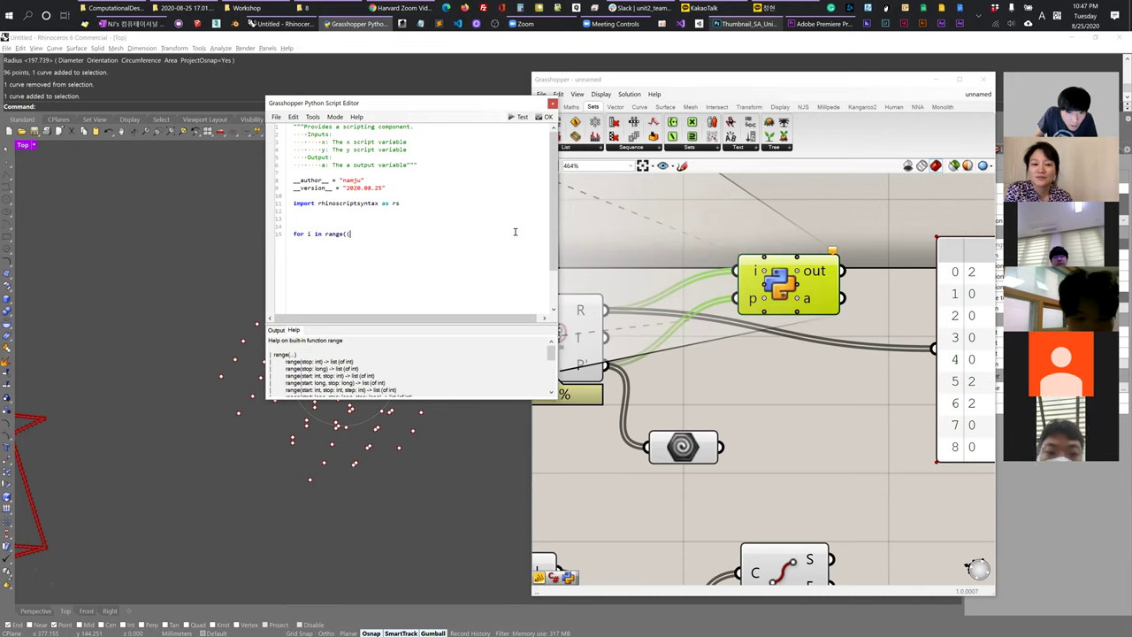
pyautogui.write('len(')
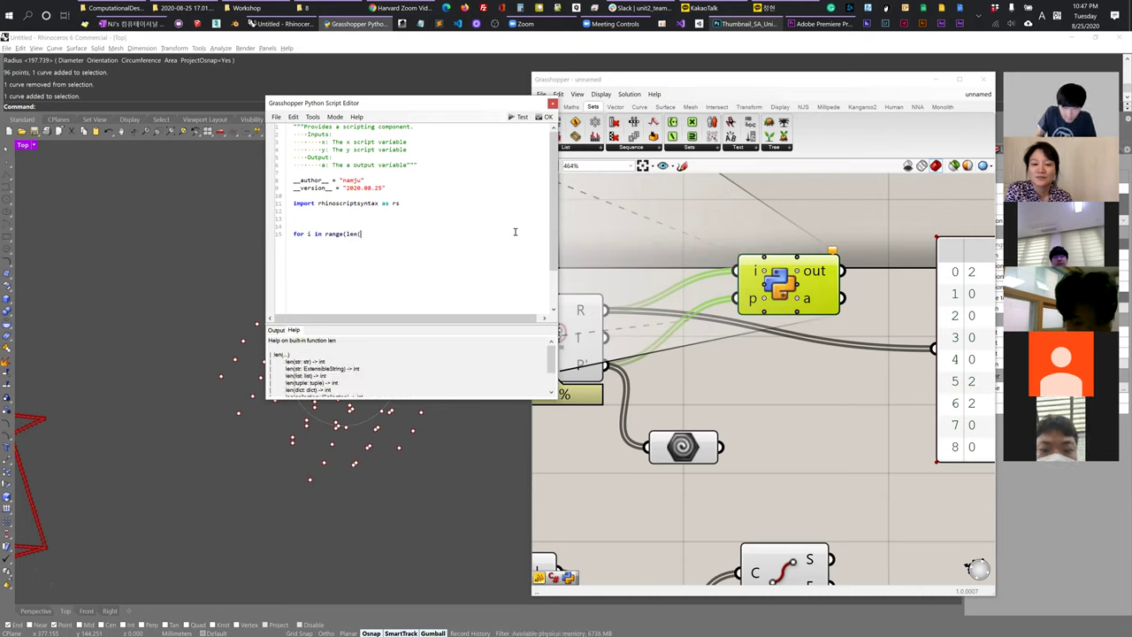
pyautogui.write('i)):')
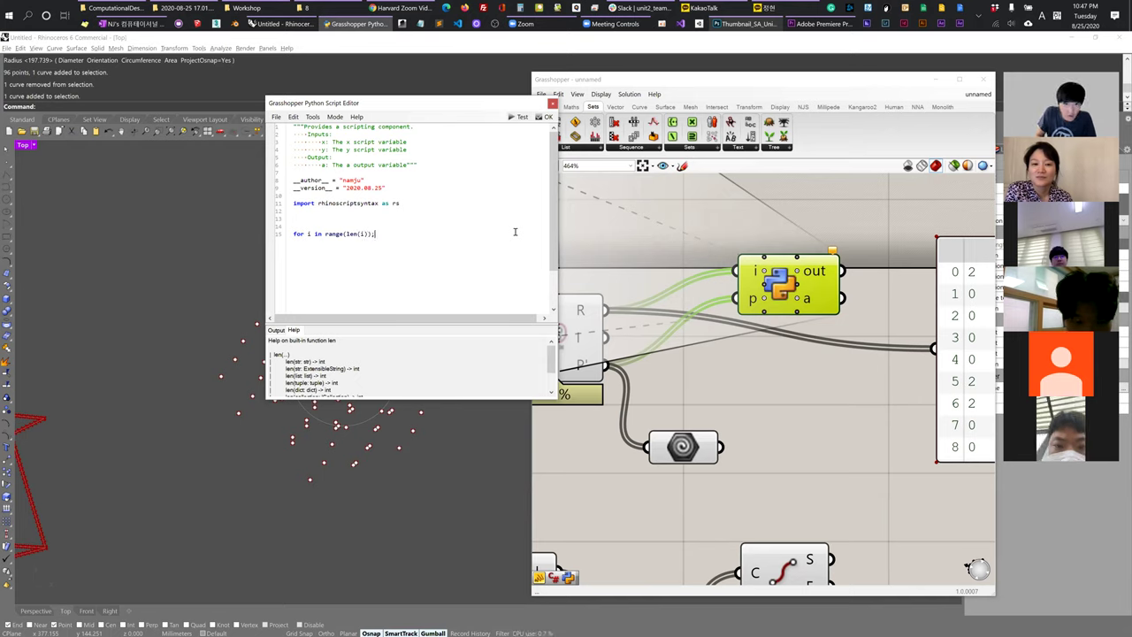
pyautogui.press('BackSpace')
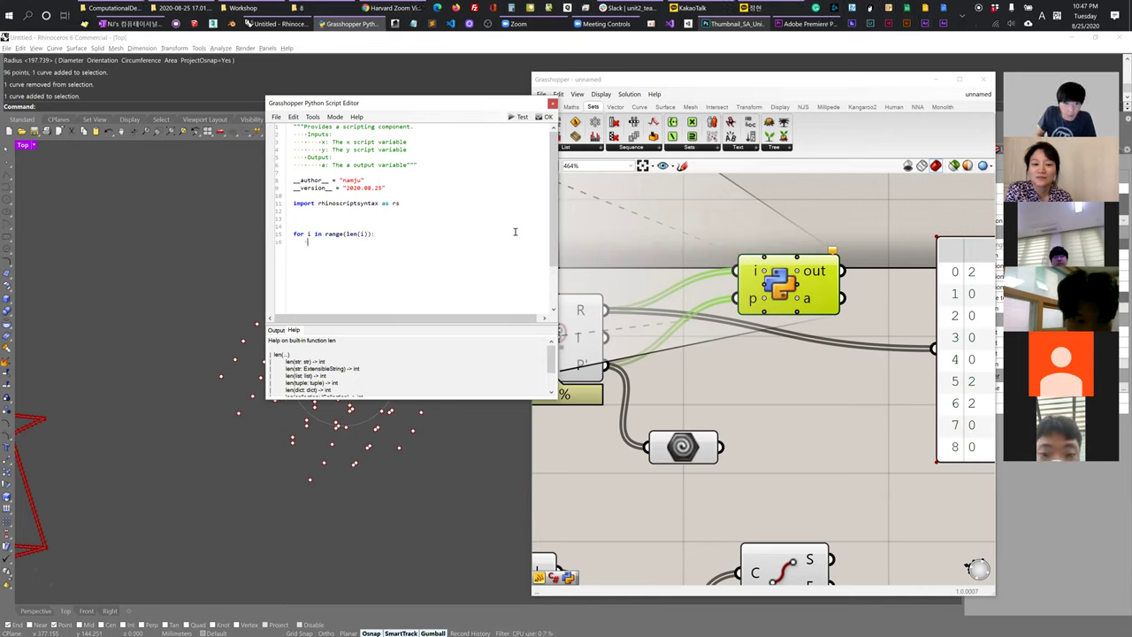
pyautogui.click(518, 116)
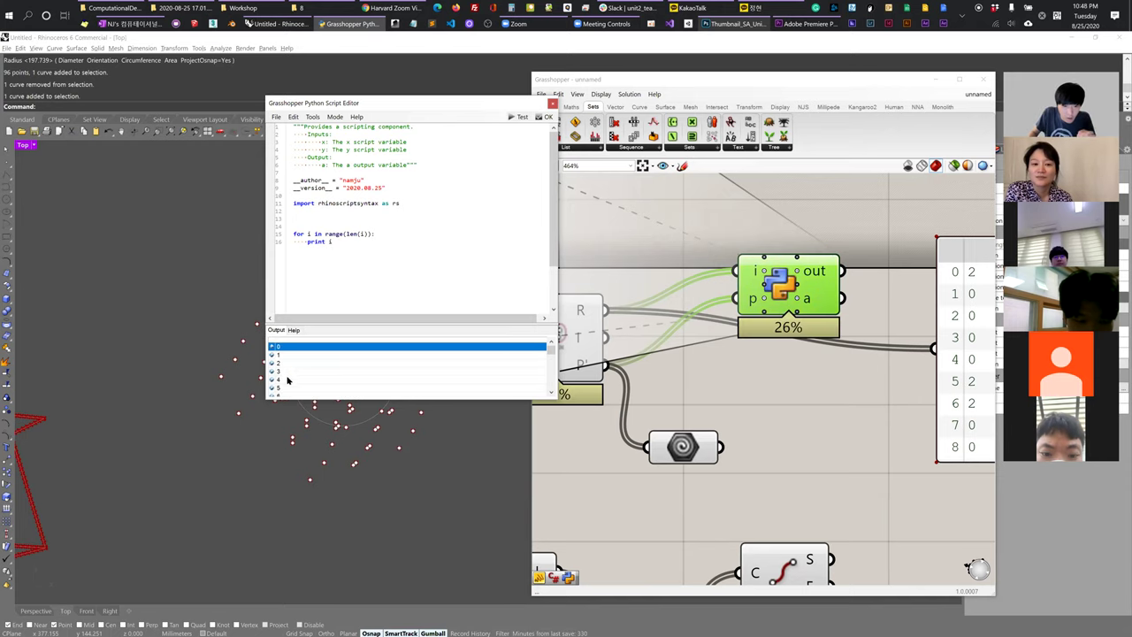
pyautogui.click(285, 380)
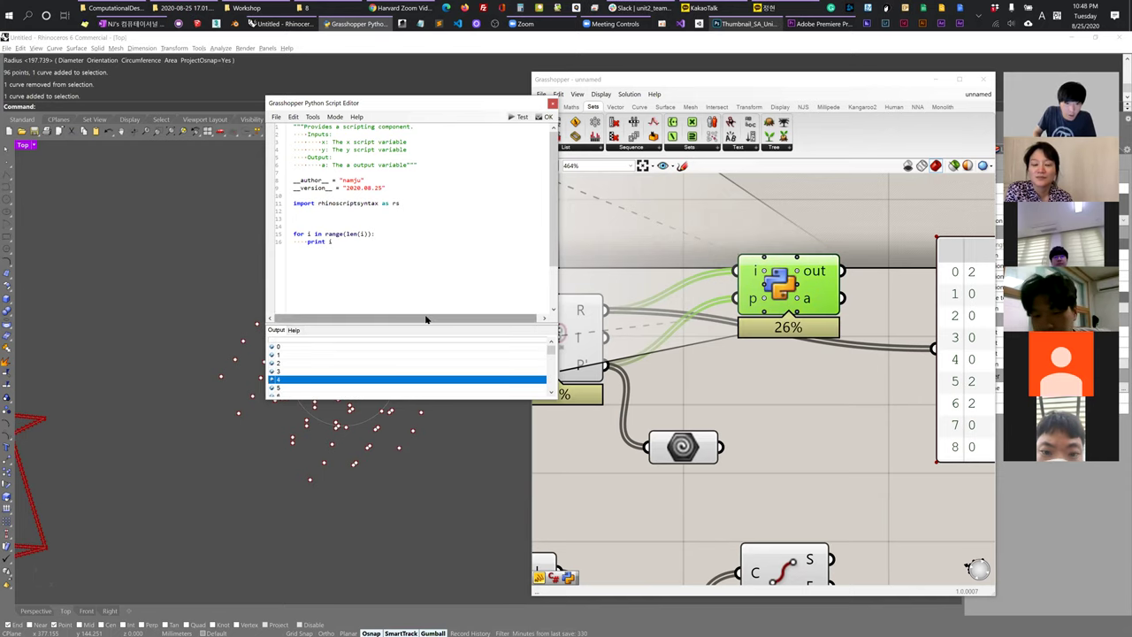
# Change the loop variable to j, make the loop print i[j], and test the script.
pyautogui.press('Up')
pyautogui.press('Left')
pyautogui.press('Left')
pyautogui.press('Left')
pyautogui.press('BackSpace')
pyautogui.write('j')
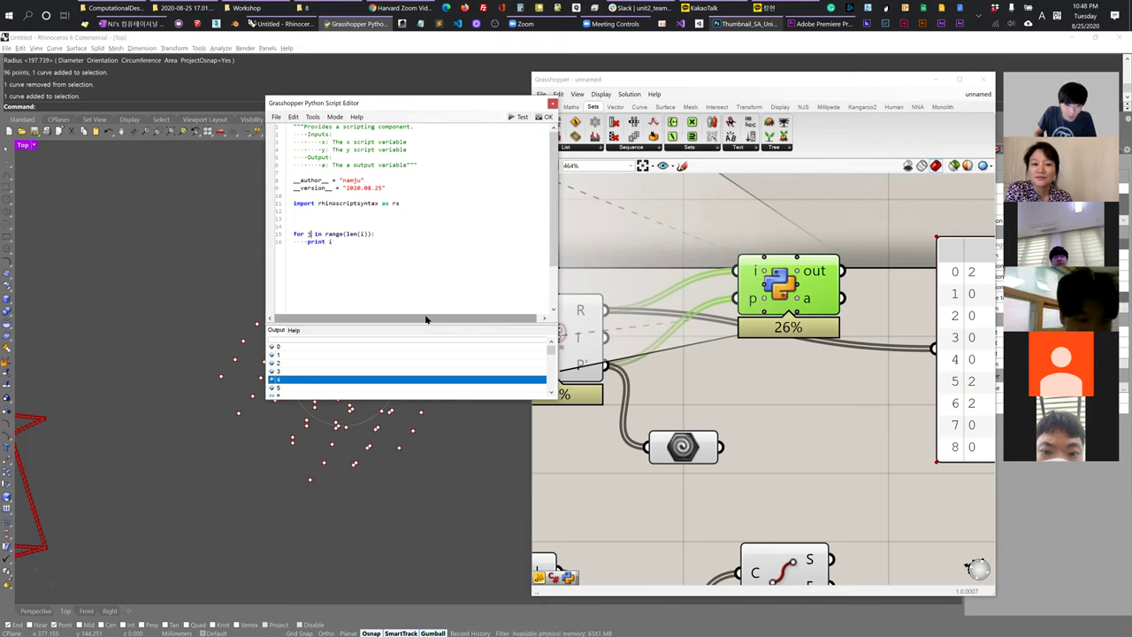
pyautogui.press('Down')
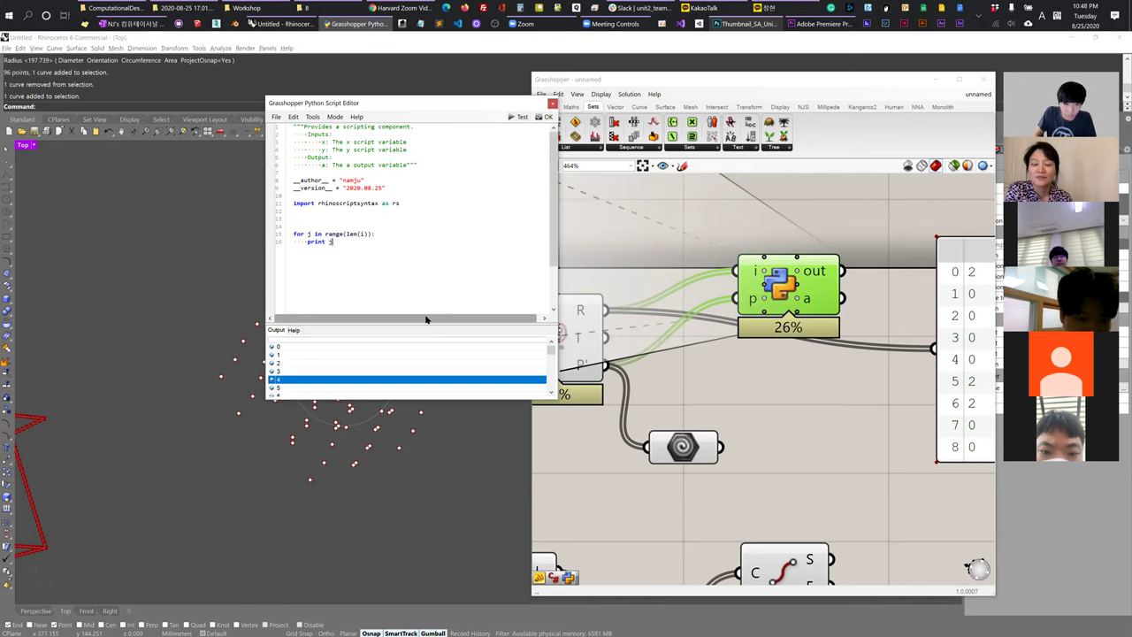
pyautogui.press('BackSpace')
pyautogui.write('i[j]')
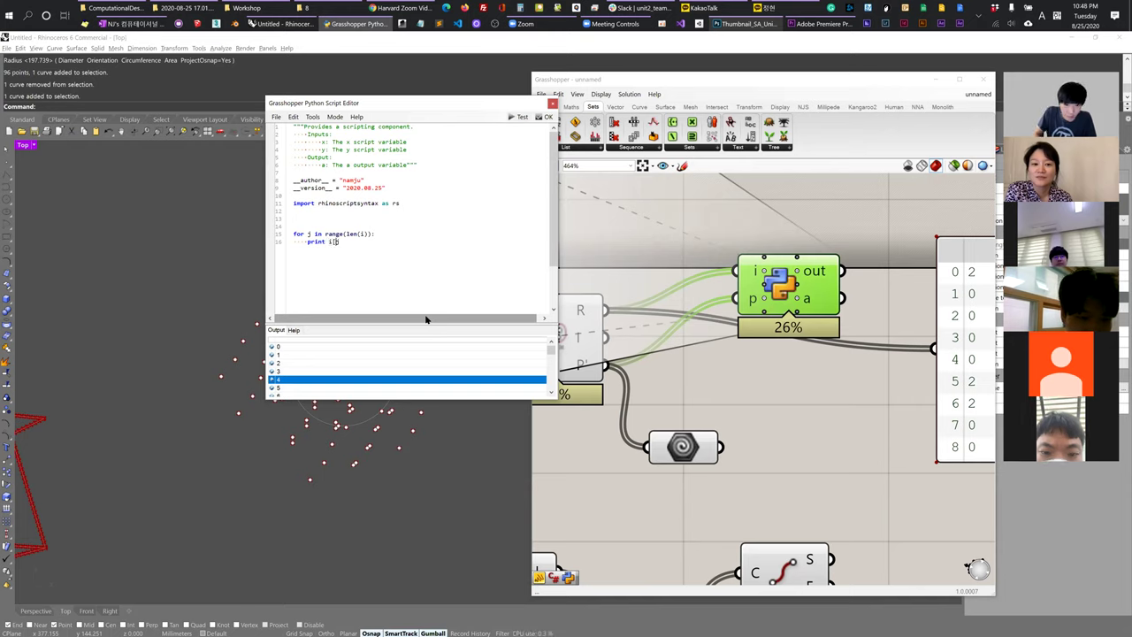
pyautogui.click(519, 116)
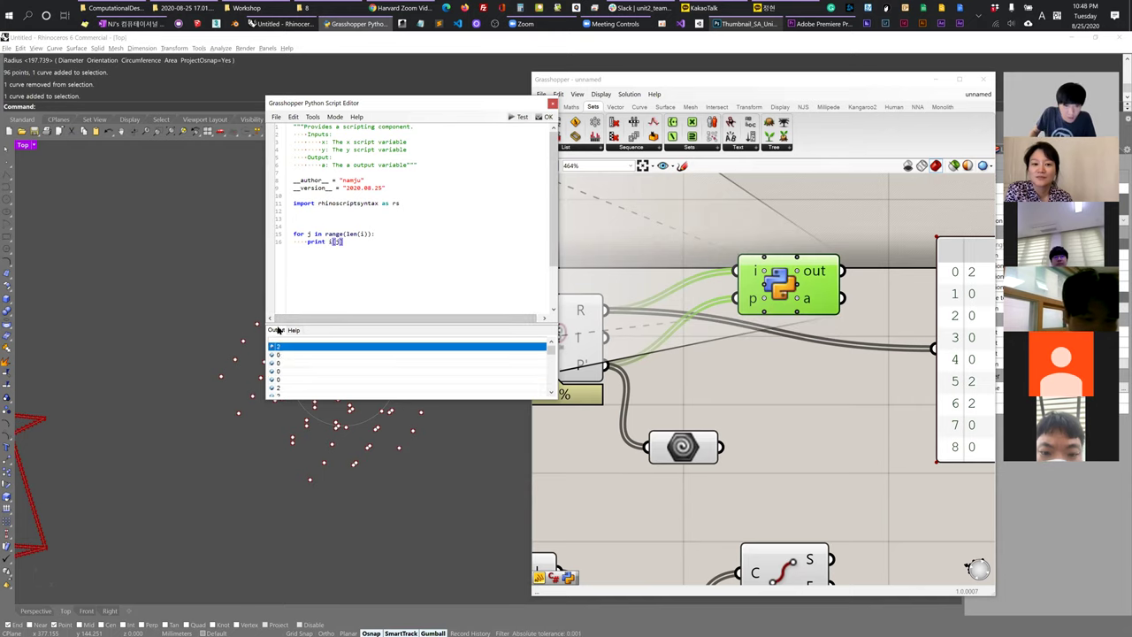
# Replace the print statement in the loop with the condition "if i[j] == 2:".
pyautogui.doubleClick(316, 242)
pyautogui.write('if')
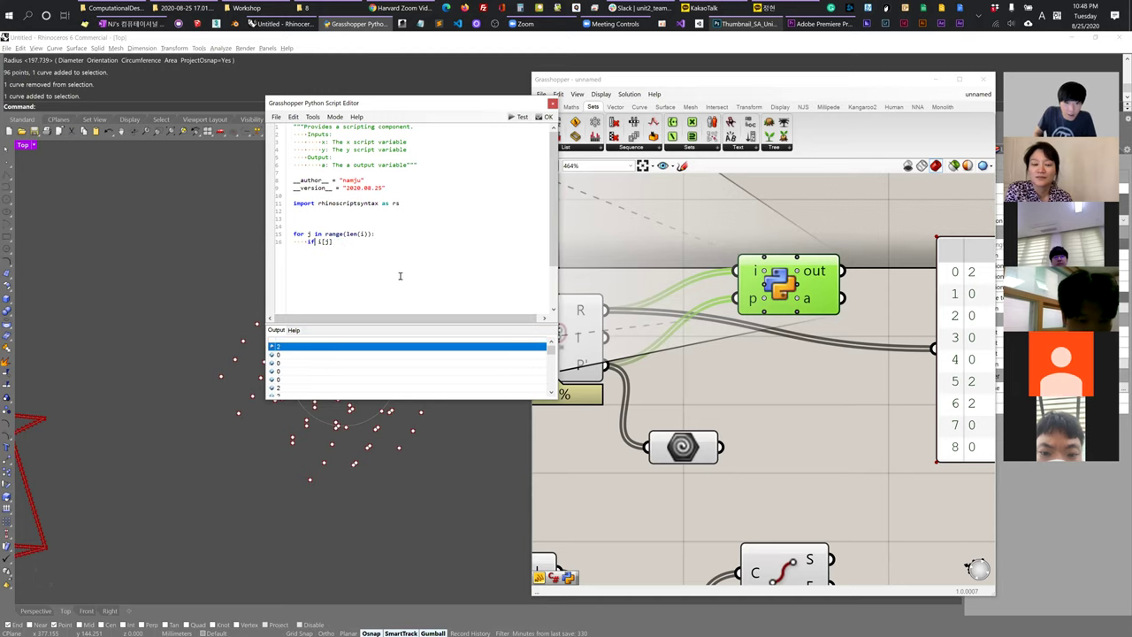
pyautogui.press('End')
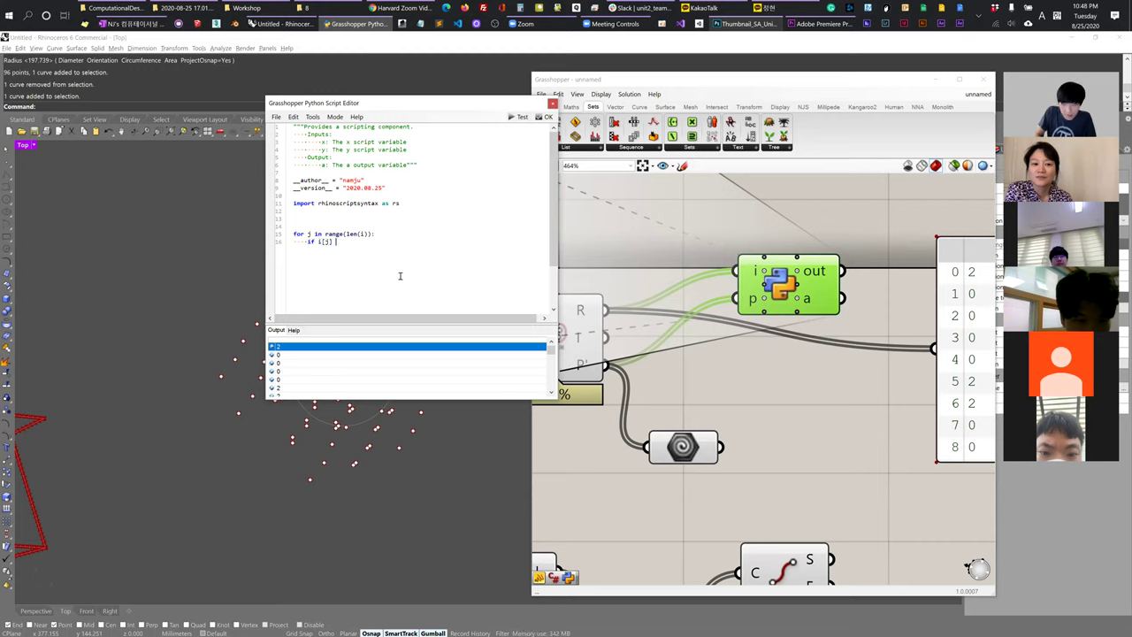
pyautogui.write('== 2:')
pyautogui.press('Return')
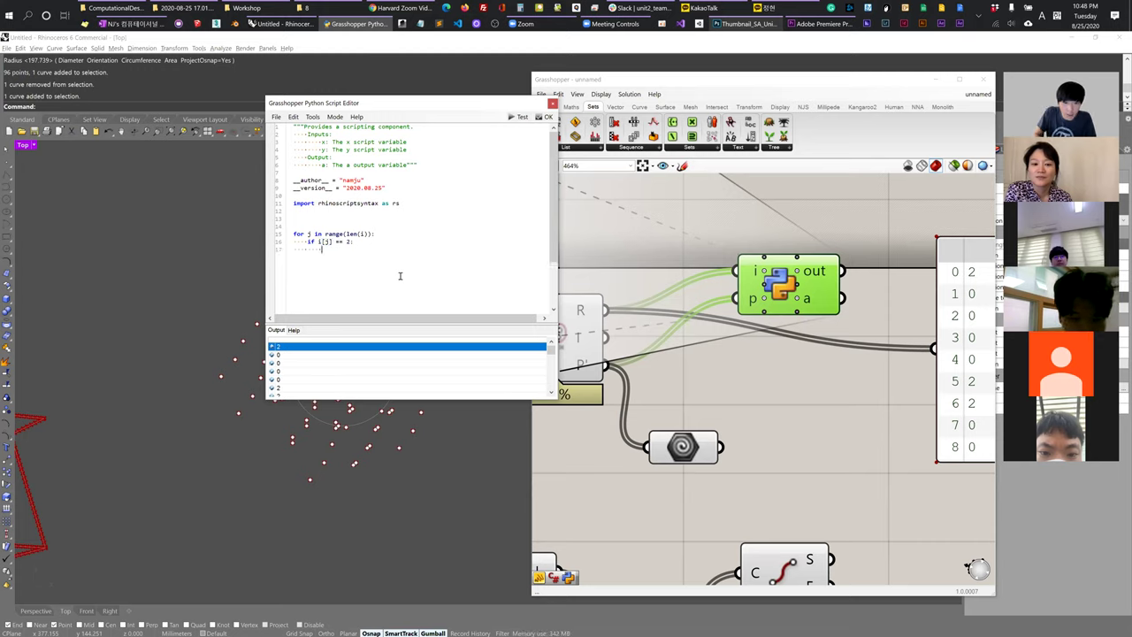
# Define "myList = [];" above the loop and add "myList.append(p[j])" inside the if block.
pyautogui.click(325, 219)
pyautogui.write('myList = [];')
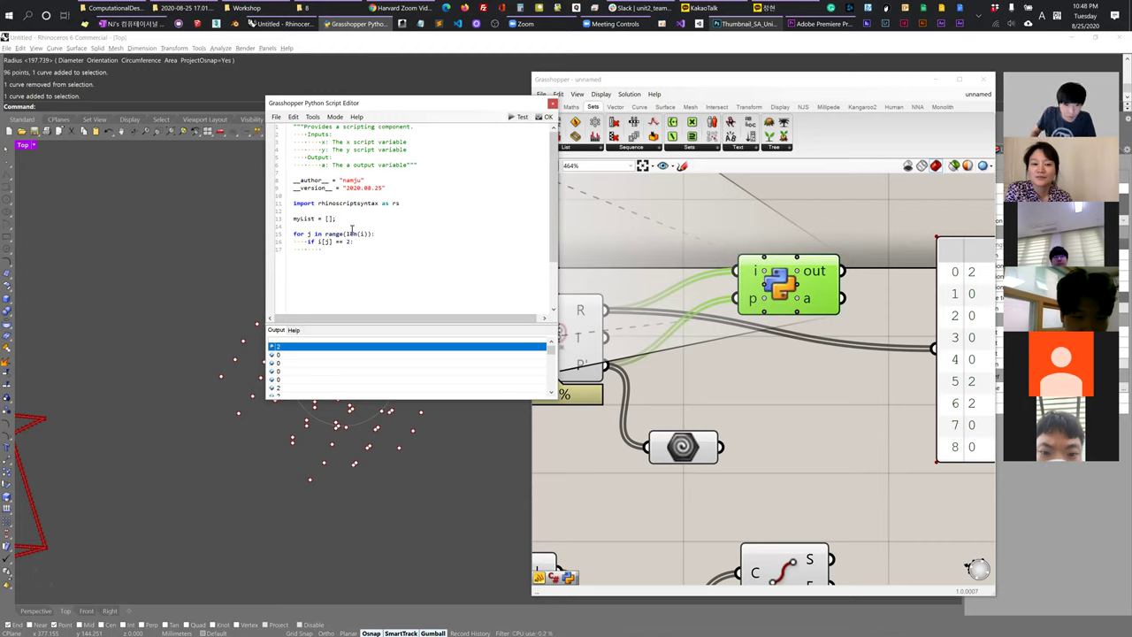
pyautogui.click(345, 250)
pyautogui.write('myLi')
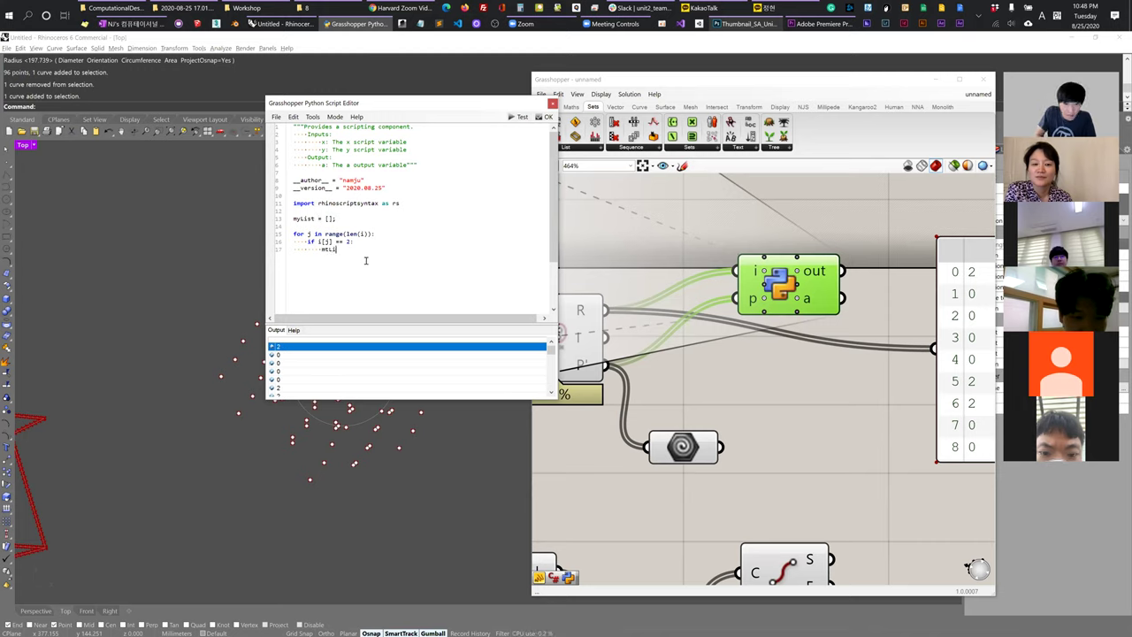
pyautogui.write('st.')
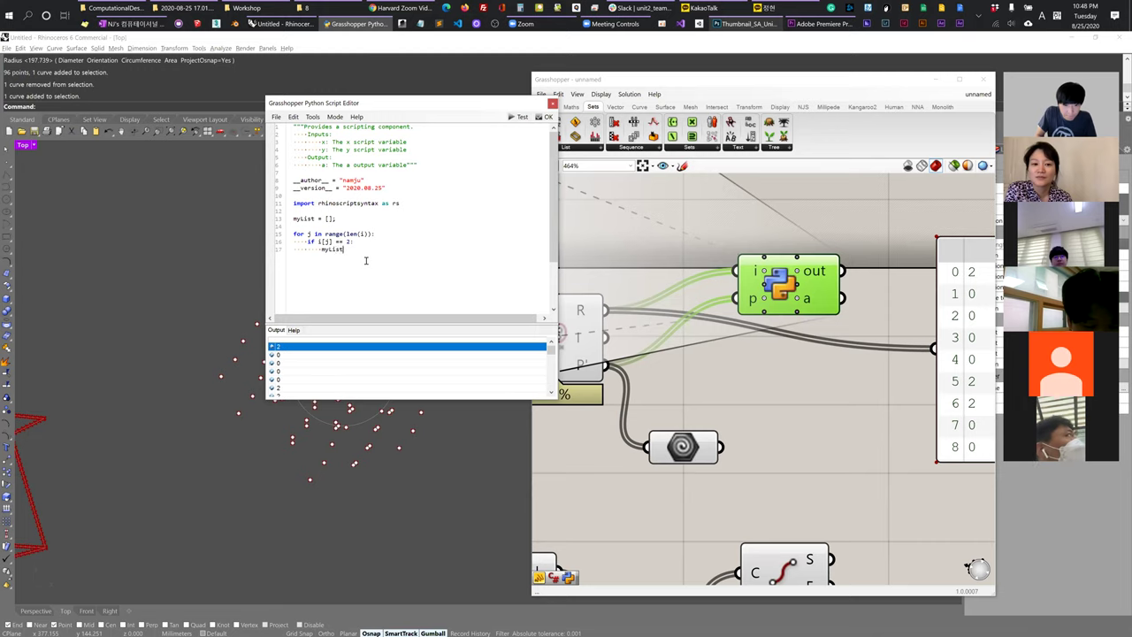
pyautogui.write('append()')
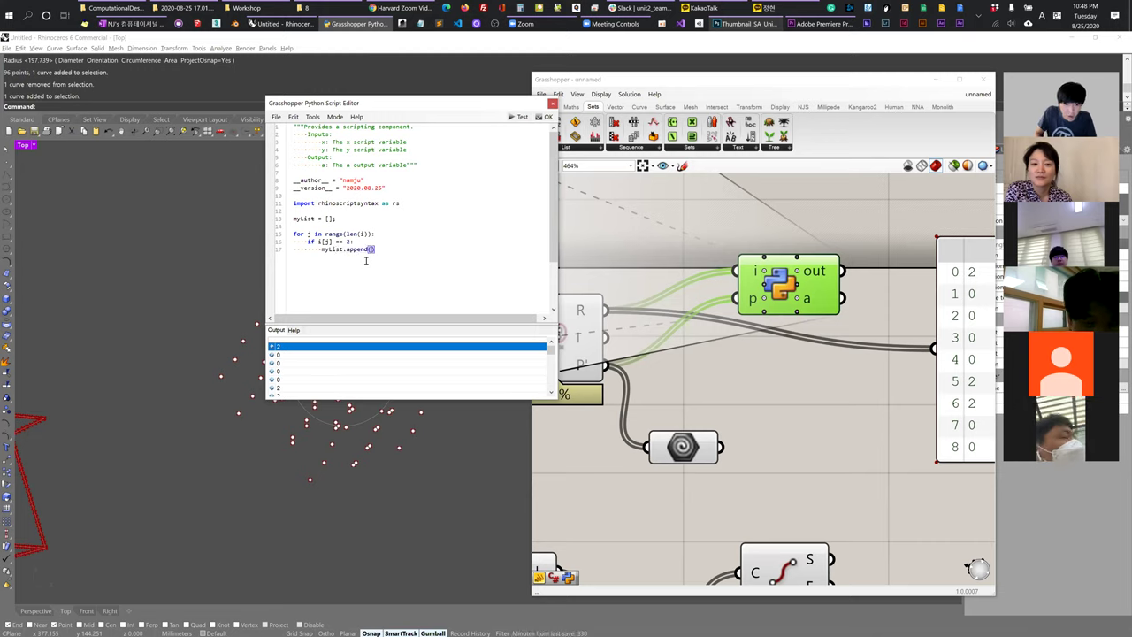
pyautogui.write('p[j]')
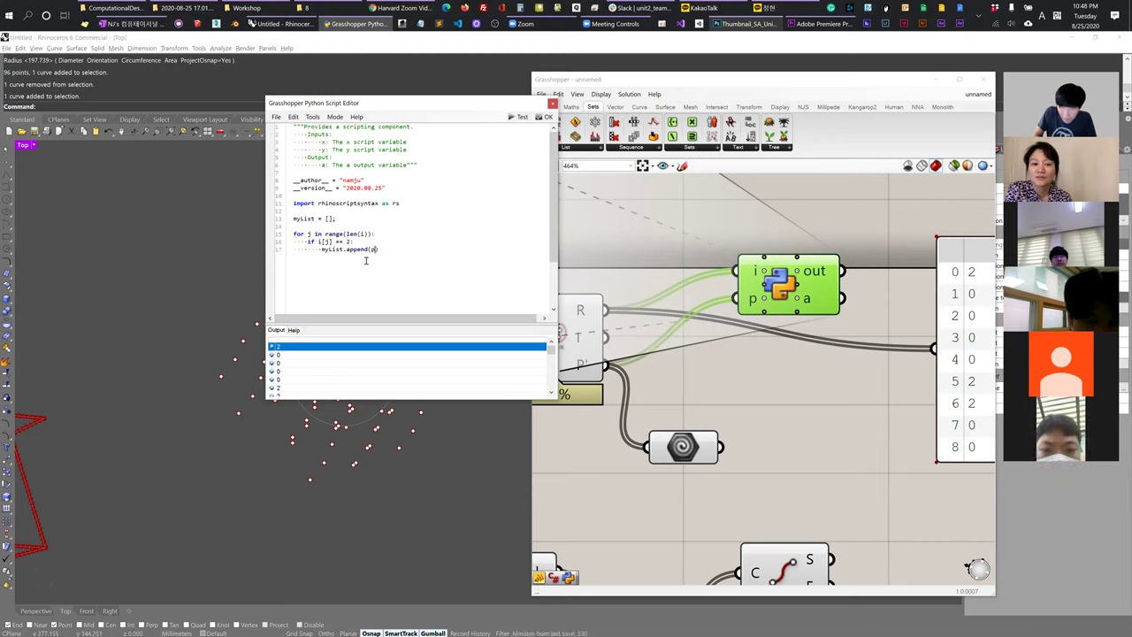
pyautogui.write('j')
pyautogui.press('End')
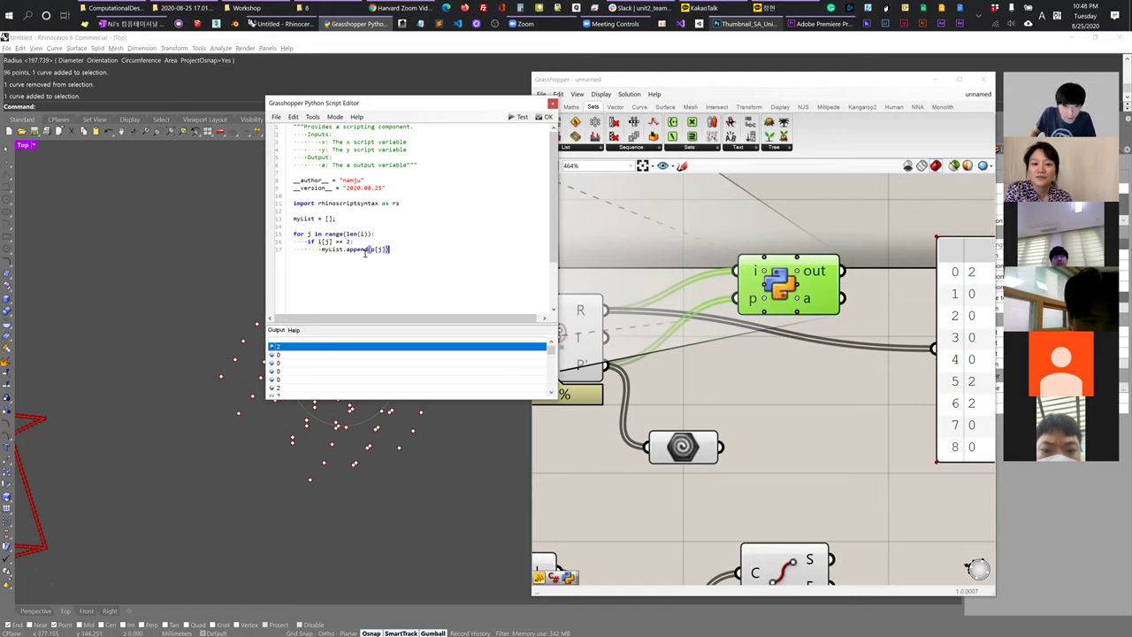
# Test the completed loop and close the script editor with its code applied.
pyautogui.click(309, 234)
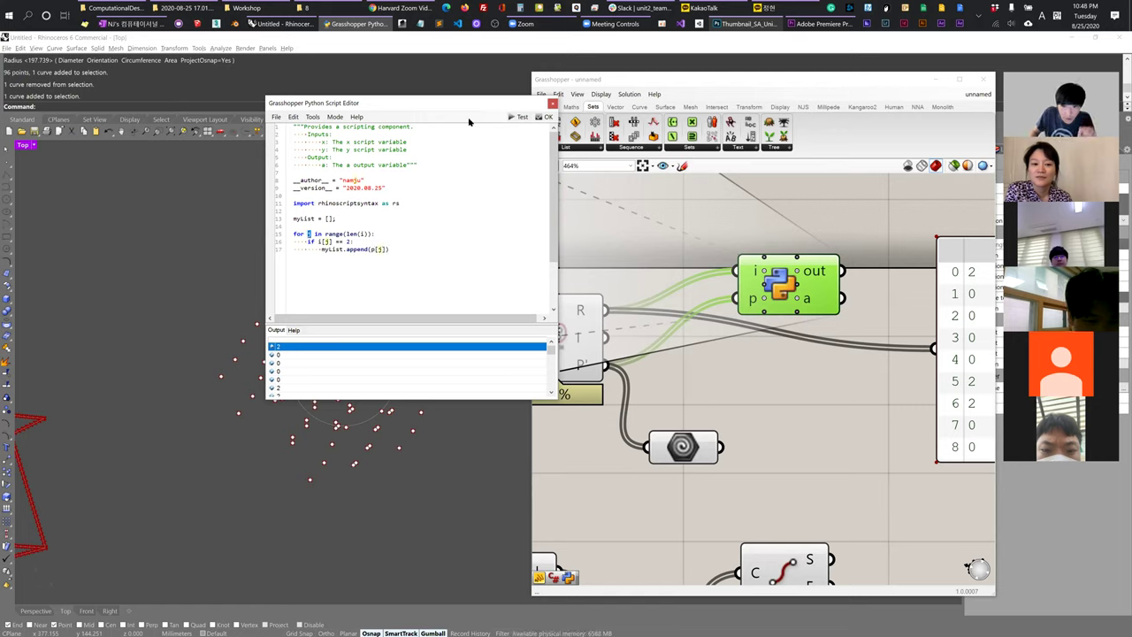
pyautogui.click(520, 116)
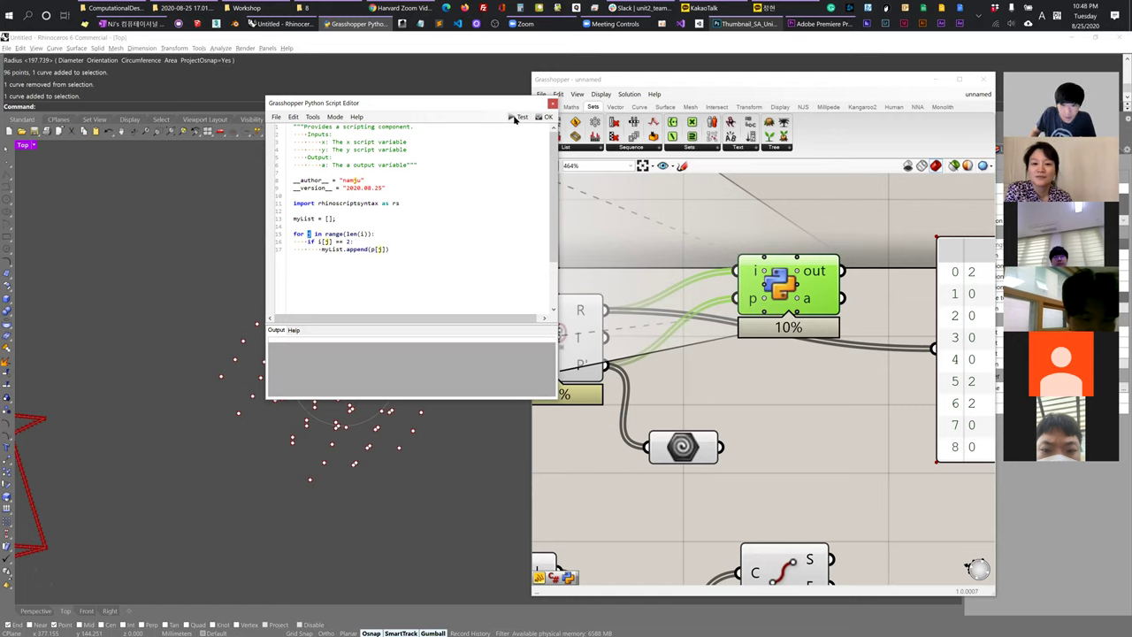
pyautogui.click(545, 117)
# Move the Geometry parameter beneath the script component and feed the a output into it.
pyautogui.moveTo(855, 353); pyautogui.dragTo(707, 360, button='right')
pyautogui.click(667, 298)
pyautogui.moveTo(550, 455); pyautogui.dragTo(759, 360)
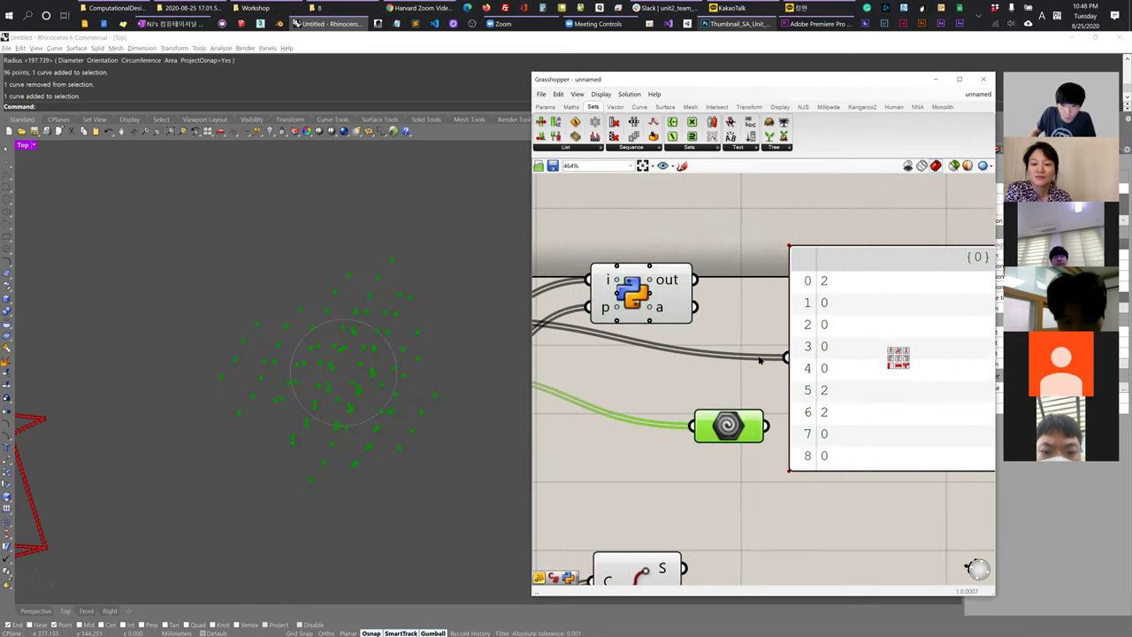
pyautogui.moveTo(695, 307); pyautogui.dragTo(717, 415)
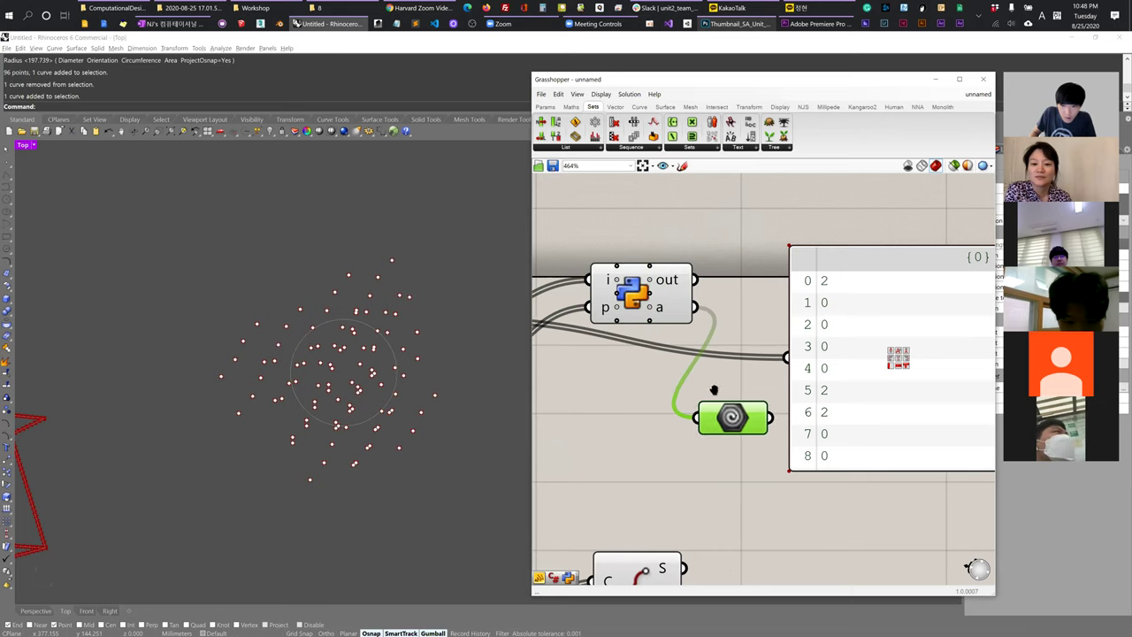
# Reopen the Python script, add "a = myList" below the loop and close the editor with the code applied.
pyautogui.moveTo(713, 389); pyautogui.dragTo(680, 389, button='right')
pyautogui.doubleClick(615, 292)
pyautogui.click(361, 265)
pyautogui.press('Return')
pyautogui.press('BackSpace')
pyautogui.press('BackSpace')
pyautogui.press('Return')
pyautogui.press('Return')
pyautogui.write('a =')
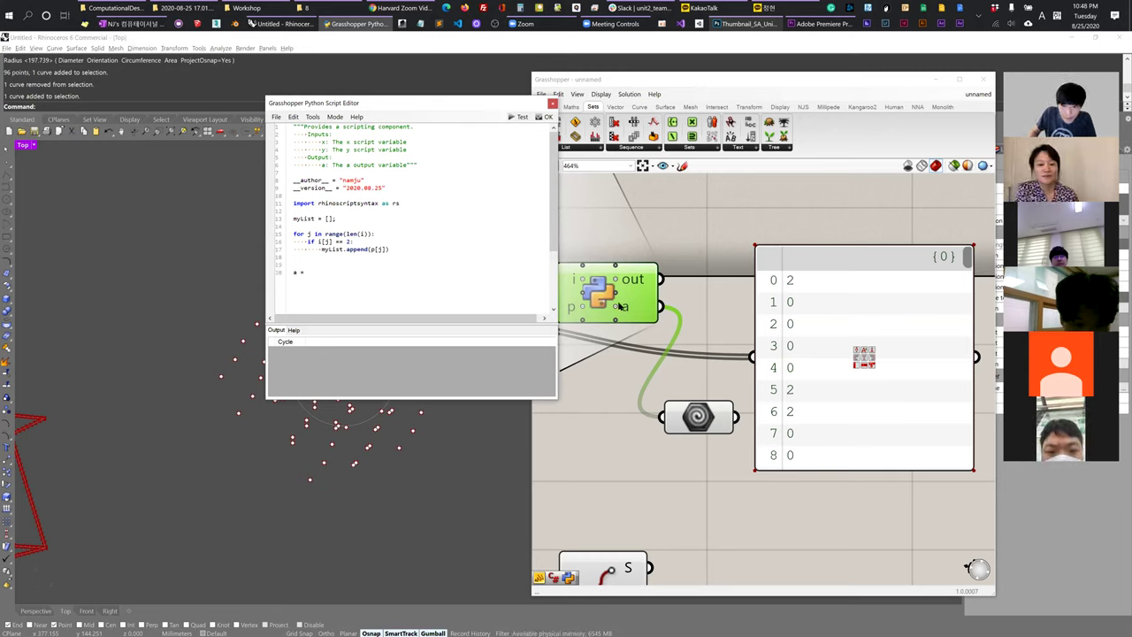
pyautogui.doubleClick(309, 218)
pyautogui.hotkey('ctrl', 'c')
pyautogui.click(321, 272)
pyautogui.hotkey('ctrl', 'v')
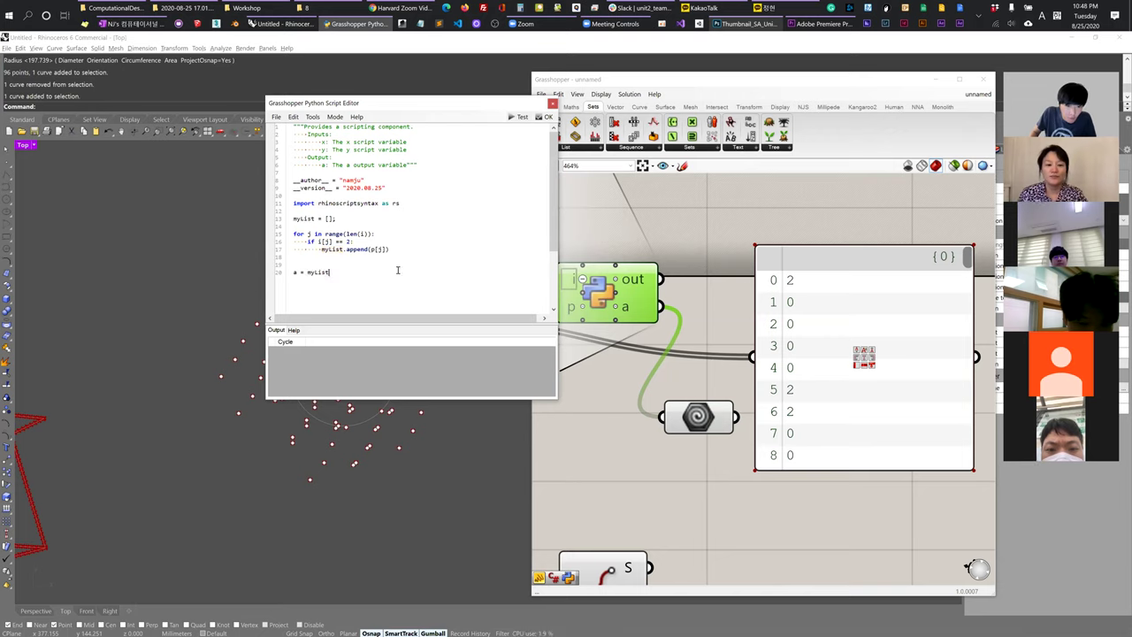
pyautogui.click(543, 116)
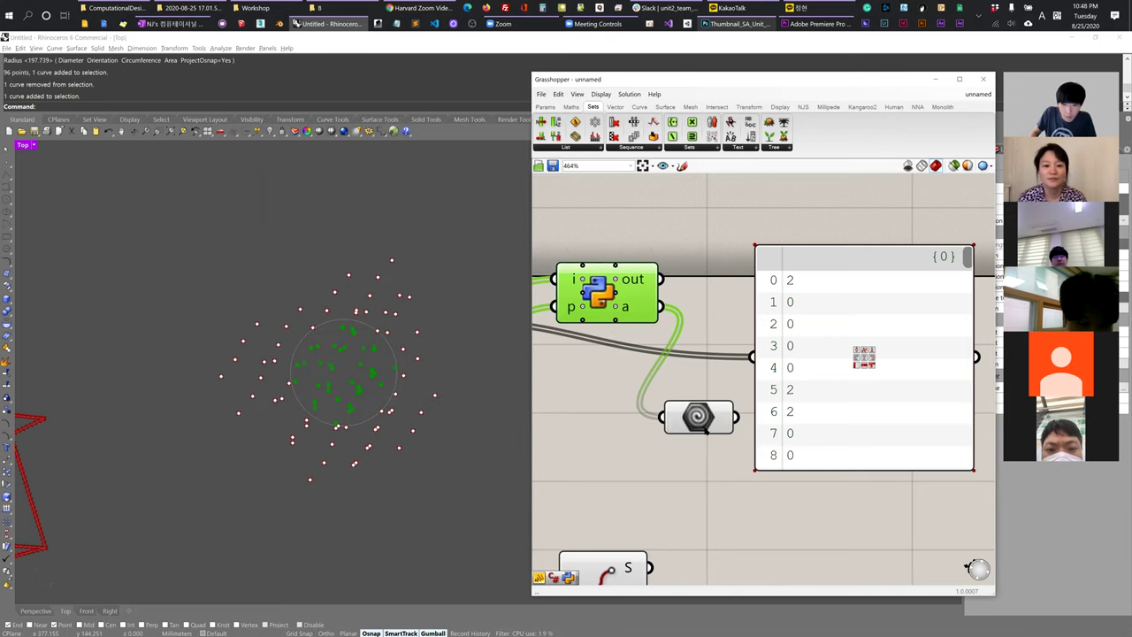
# Select the Geometry parameter and move the circle rightward over the point cloud to test the extraction of inside points.
pyautogui.moveTo(704, 428); pyautogui.dragTo(709, 421)
pyautogui.moveTo(398, 394); pyautogui.dragTo(438, 475)
pyautogui.scroll(-4, 438, 475)
pyautogui.scroll(4, 442, 460)
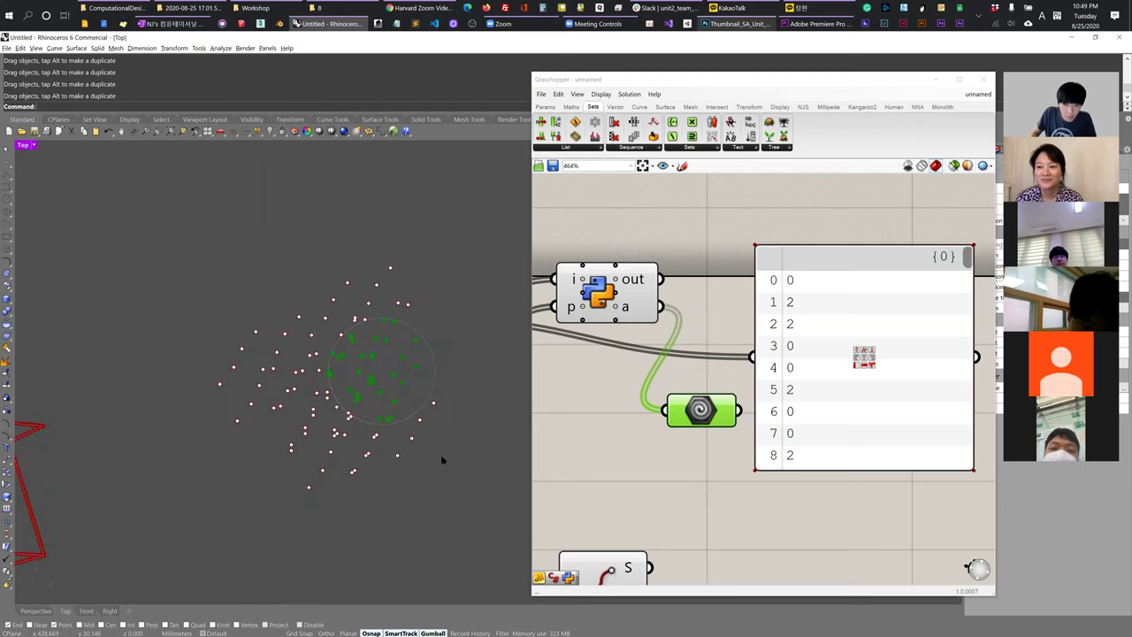
# Review the finished definition and the Python component's code, and close the script editor without changes.
pyautogui.click(751, 351)
pyautogui.scroll(-3, 752, 352)
pyautogui.moveTo(625, 346); pyautogui.dragTo(713, 326, button='right')
pyautogui.moveTo(638, 337); pyautogui.dragTo(644, 334)
pyautogui.moveTo(644, 334); pyautogui.dragTo(677, 328, button='right')
pyautogui.moveTo(677, 326); pyautogui.dragTo(669, 332)
pyautogui.click(783, 304)
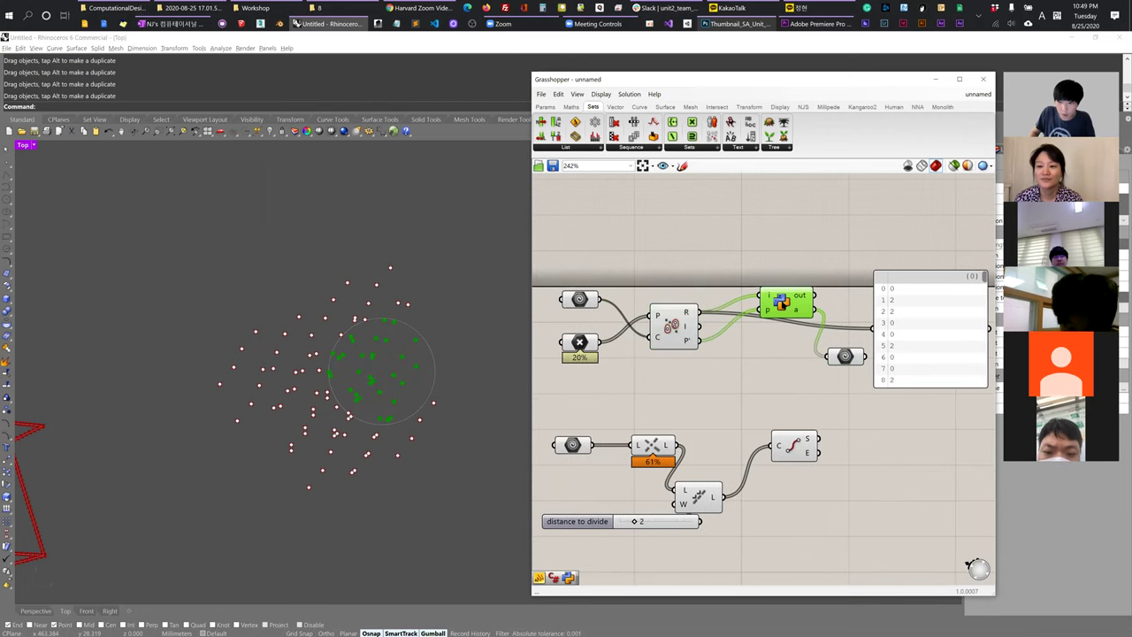
pyautogui.doubleClick(782, 304)
pyautogui.moveTo(517, 107); pyautogui.dragTo(505, 109)
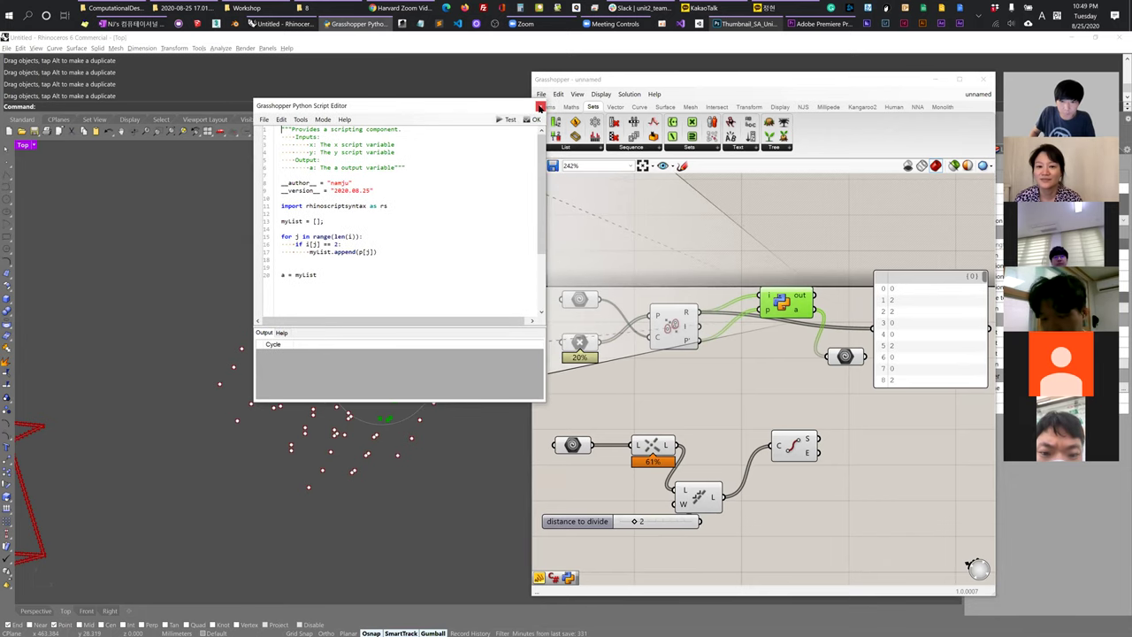
pyautogui.click(540, 107)
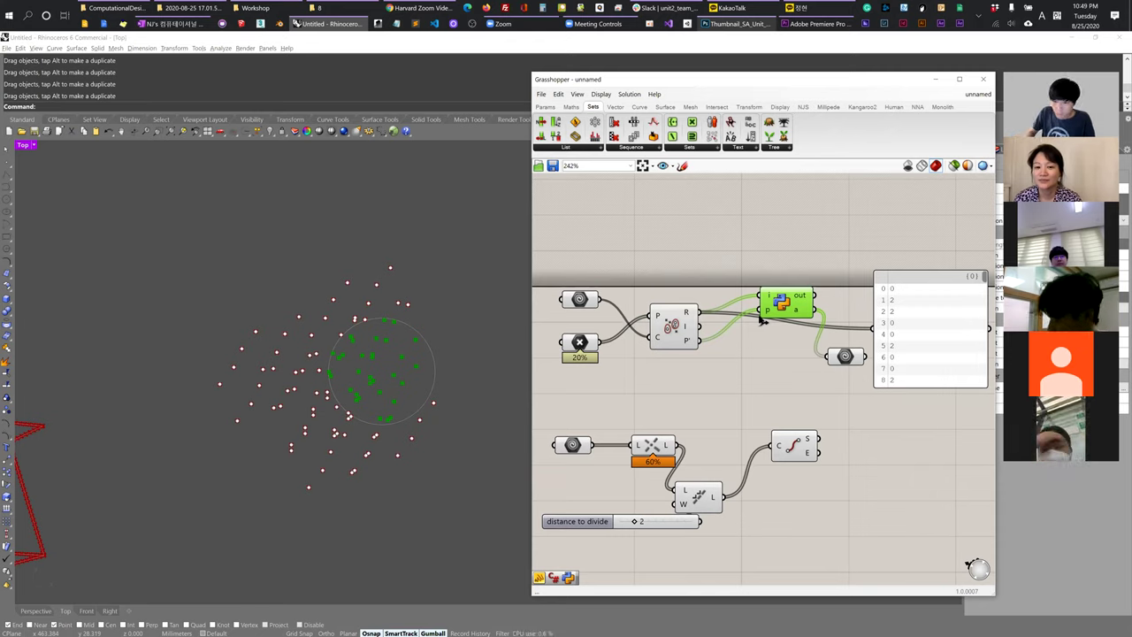
# Rearrange the canvas so the panel sits above the Python component and the Geometry parameter lies beside the a output.
pyautogui.moveTo(671, 344); pyautogui.dragTo(678, 347)
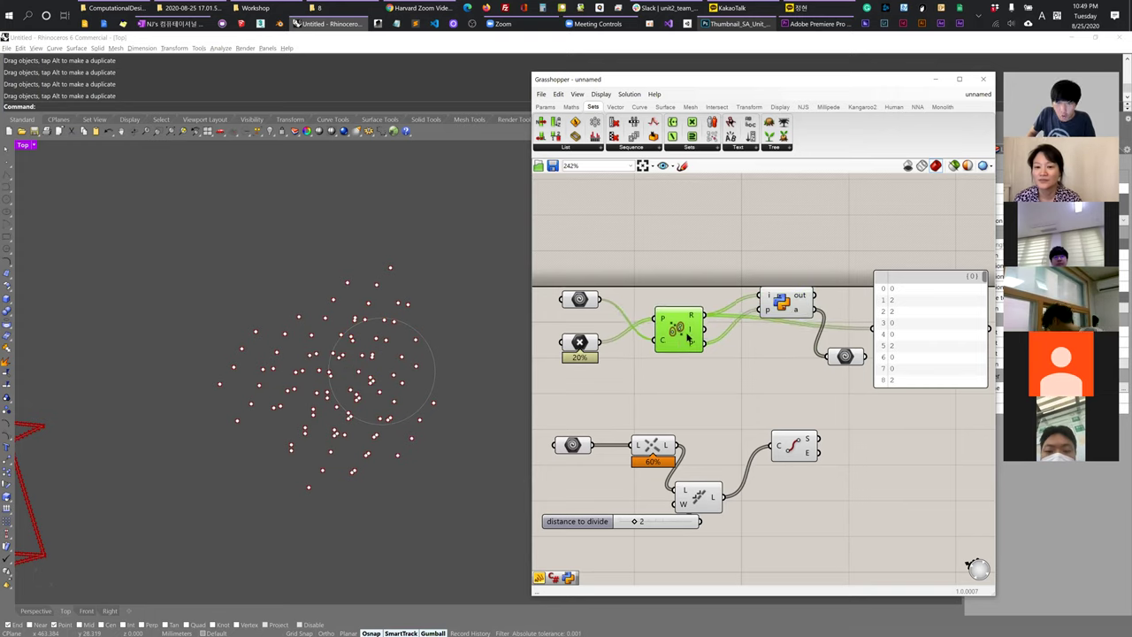
pyautogui.moveTo(795, 305); pyautogui.dragTo(795, 362)
pyautogui.moveTo(909, 318); pyautogui.dragTo(790, 270)
pyautogui.scroll(3, 764, 276)
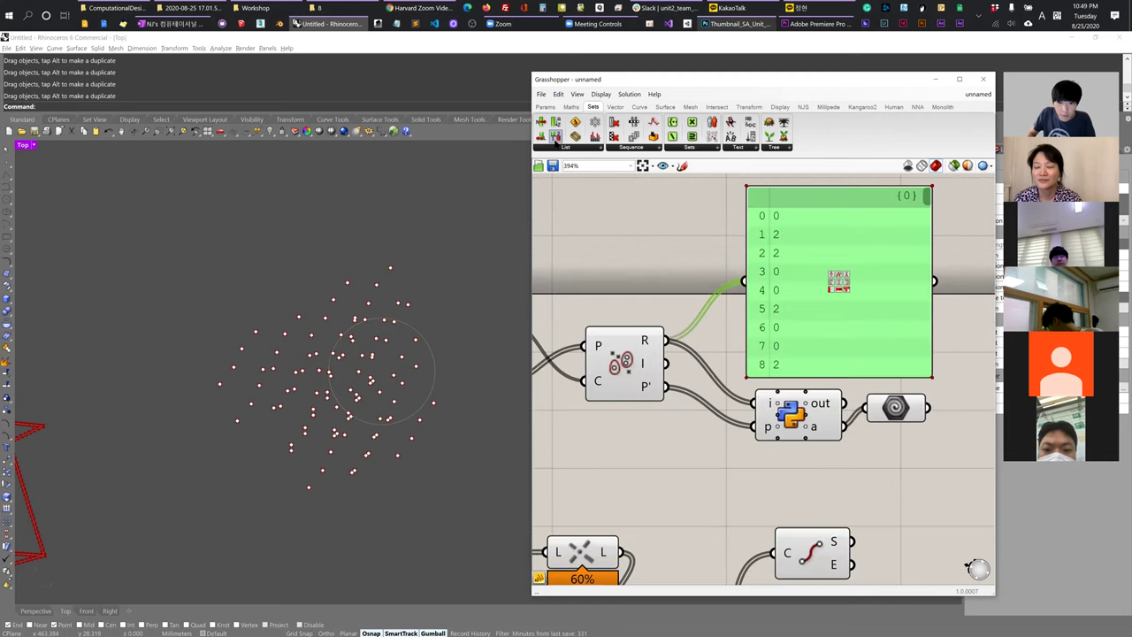
pyautogui.click(565, 148)
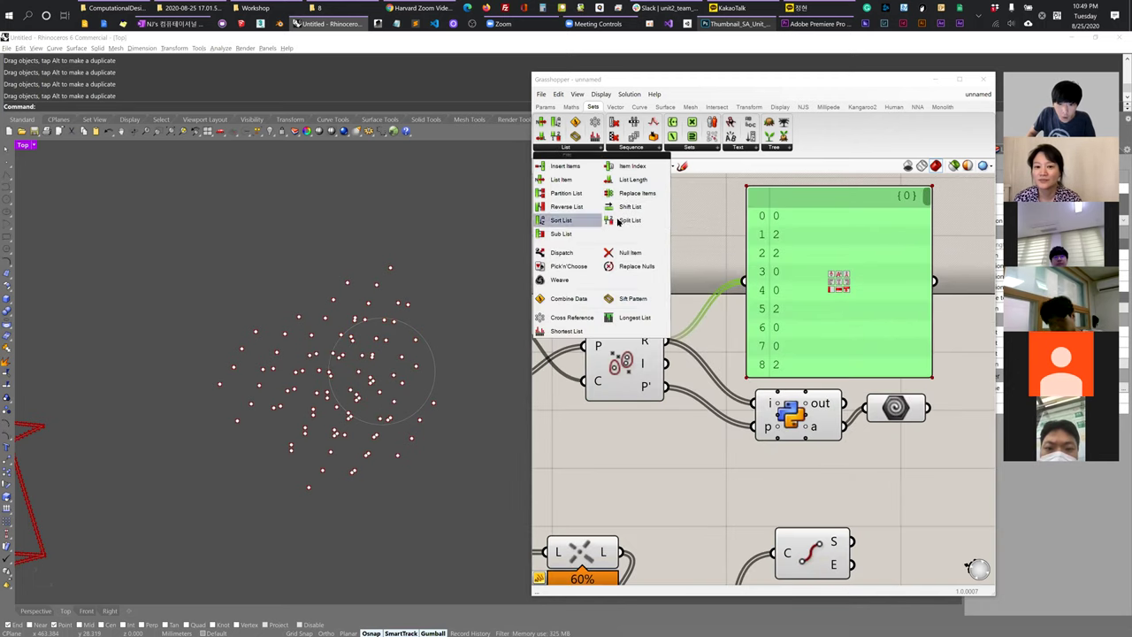
pyautogui.scroll(-4, 829, 321)
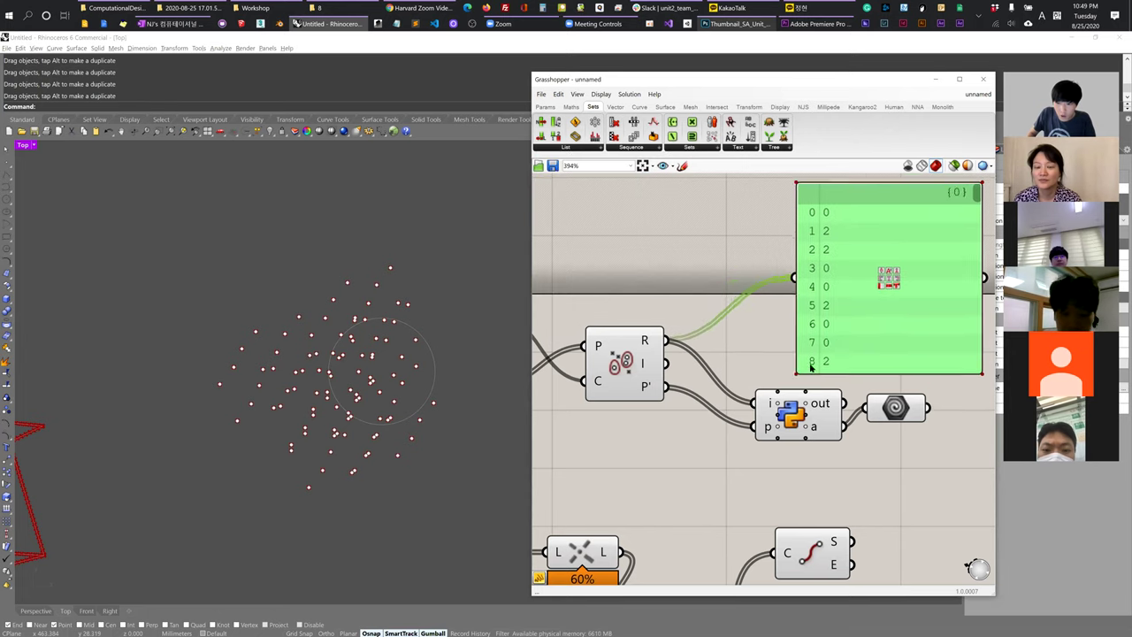
pyautogui.moveTo(884, 416); pyautogui.dragTo(839, 403)
pyautogui.moveTo(839, 346); pyautogui.dragTo(841, 350)
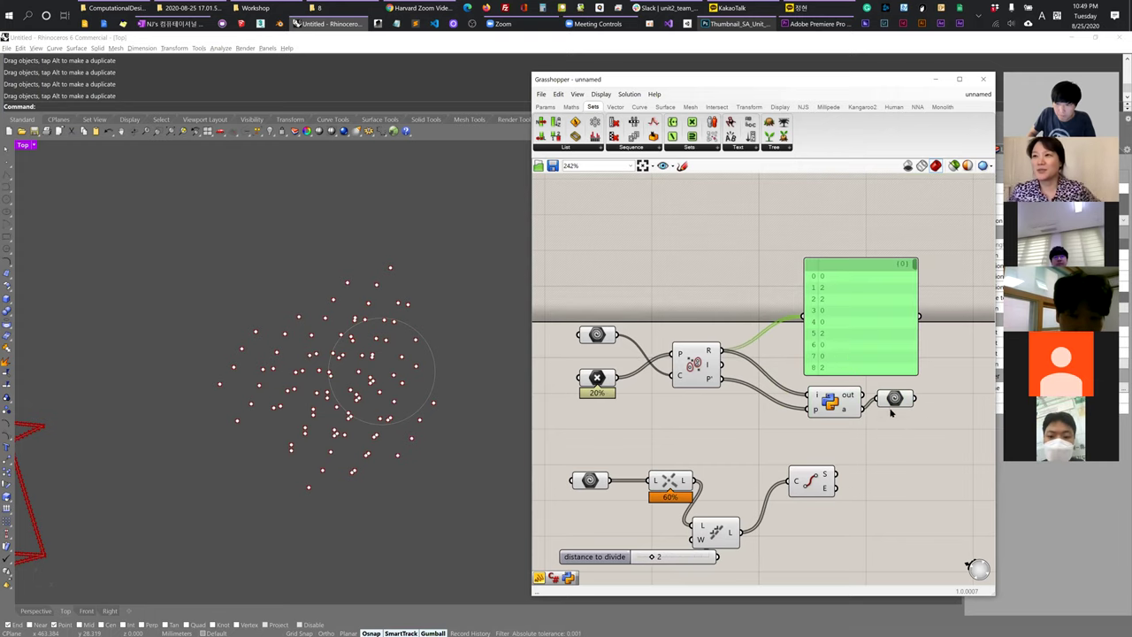
pyautogui.moveTo(892, 399); pyautogui.dragTo(891, 409)
pyautogui.moveTo(895, 412)
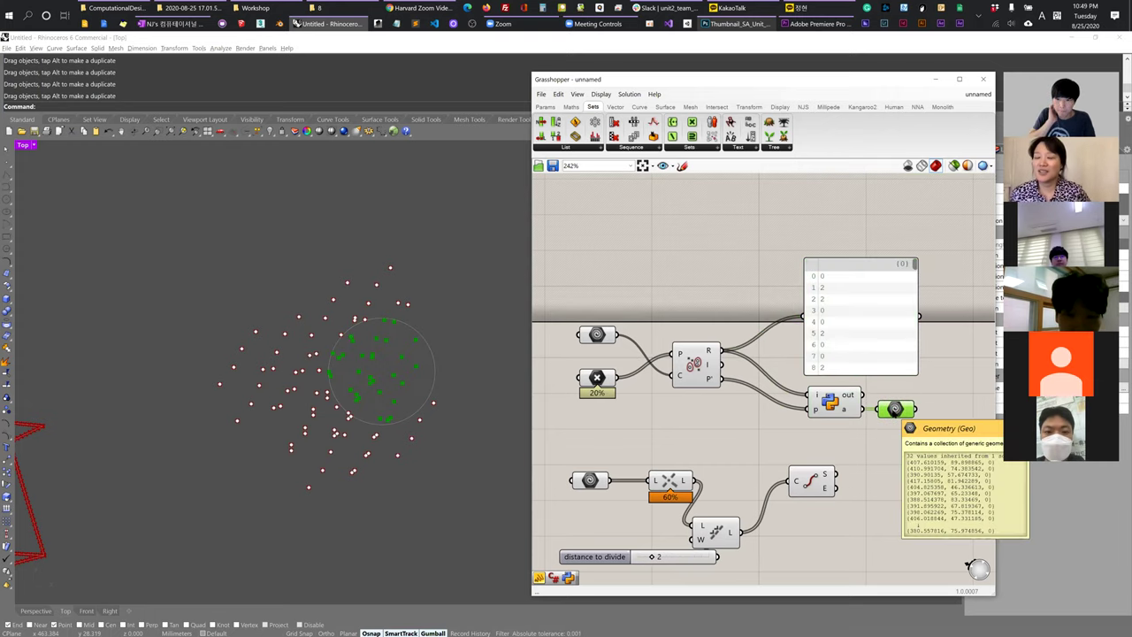
# Reopen the Python script and copy its code from "myList = [];" through "a = myList".
pyautogui.doubleClick(826, 405)
pyautogui.click(327, 274)
pyautogui.moveTo(259, 227); pyautogui.dragTo(259, 227)
pyautogui.moveTo(351, 288); pyautogui.dragTo(270, 221)
pyautogui.hotkey('ctrl', 'c')
# Switch to Slack, post the copied code in the unit2_team_b channel, and return to close the script editor.
pyautogui.click(639, 7)
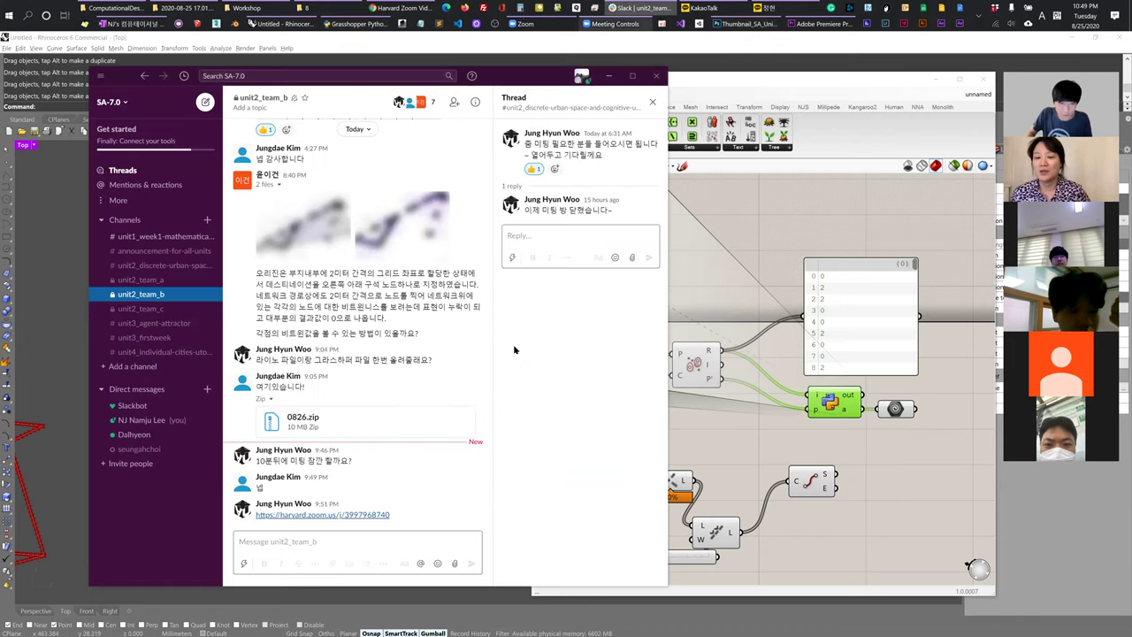
pyautogui.click(327, 542)
pyautogui.hotkey('ctrl', 'v')
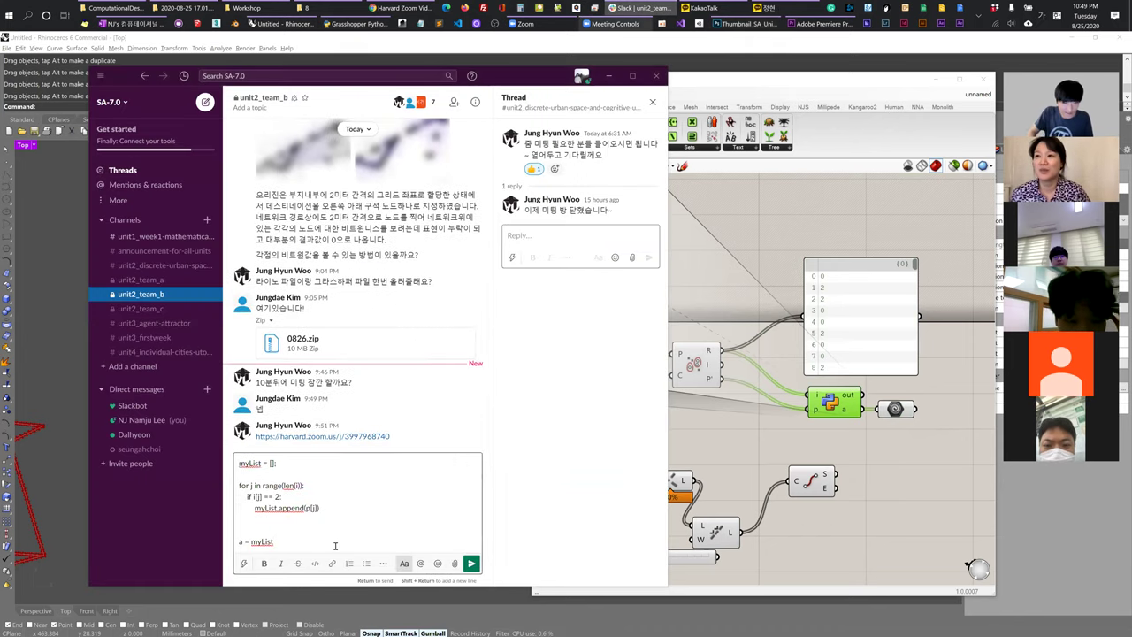
pyautogui.press('Return')
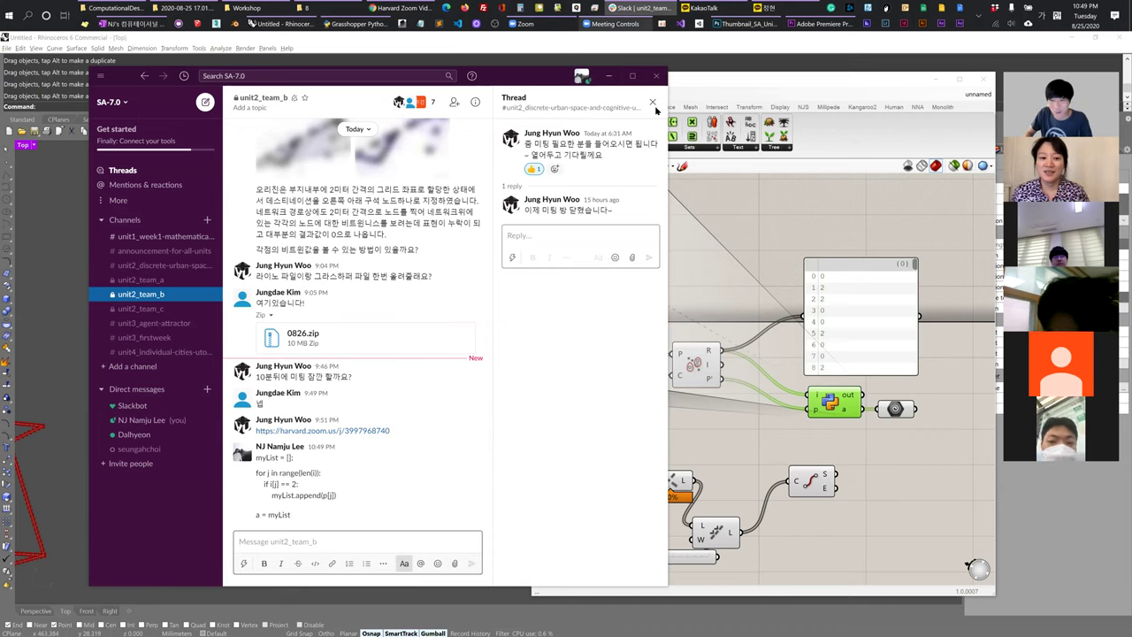
pyautogui.click(608, 75)
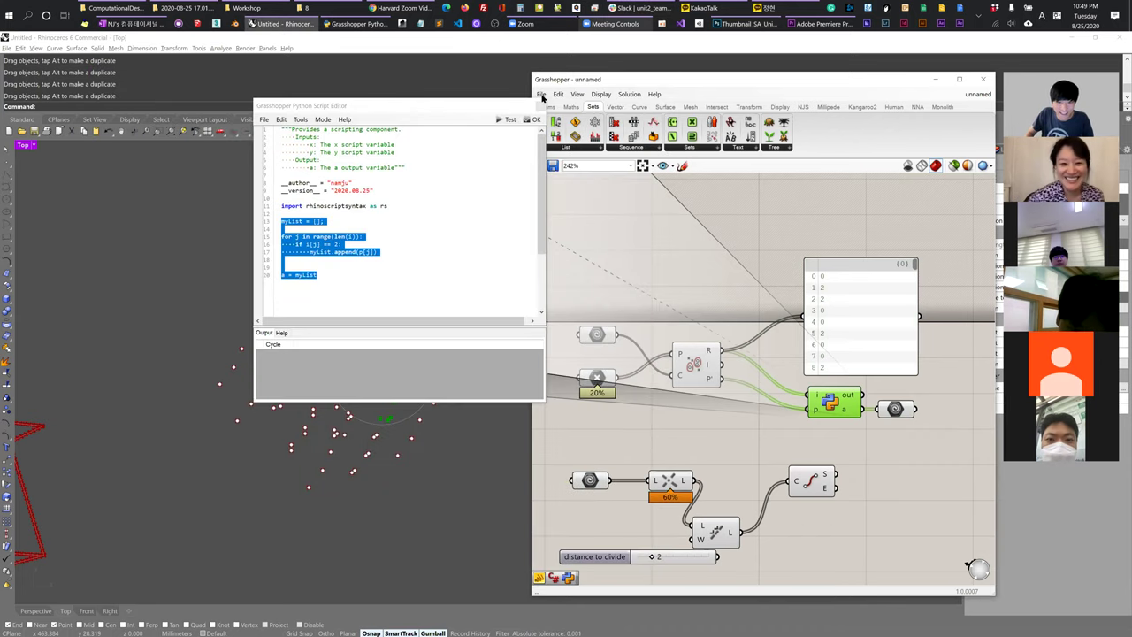
pyautogui.click(542, 121)
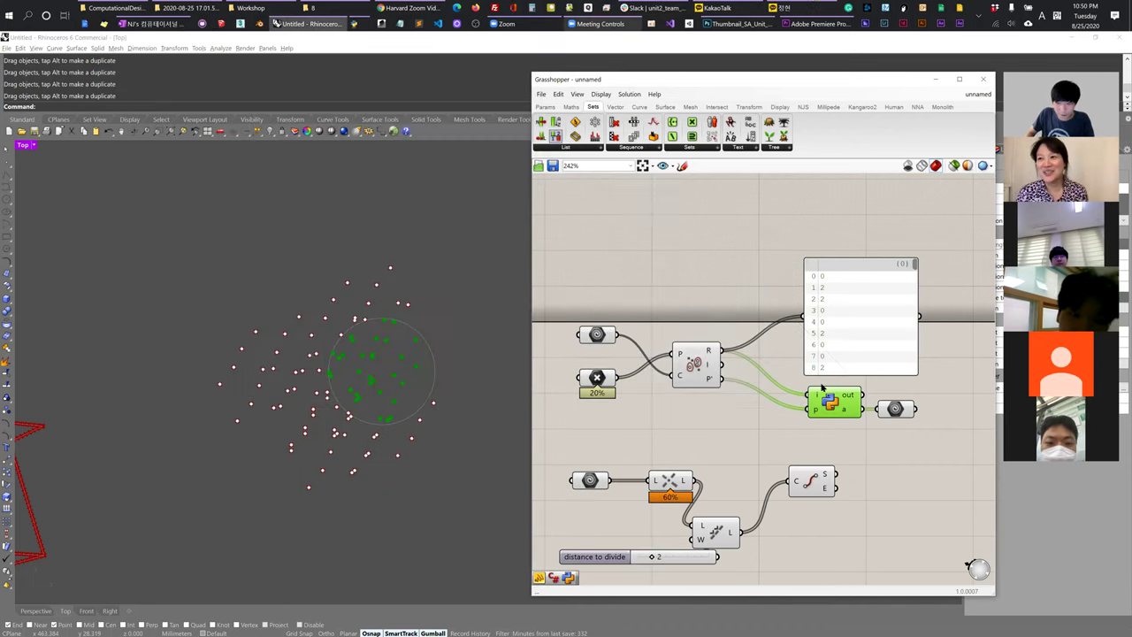
# Check the data access options of the Python component's i and p inputs without changing them.
pyautogui.scroll(4, 827, 408)
pyautogui.rightClick(811, 380)
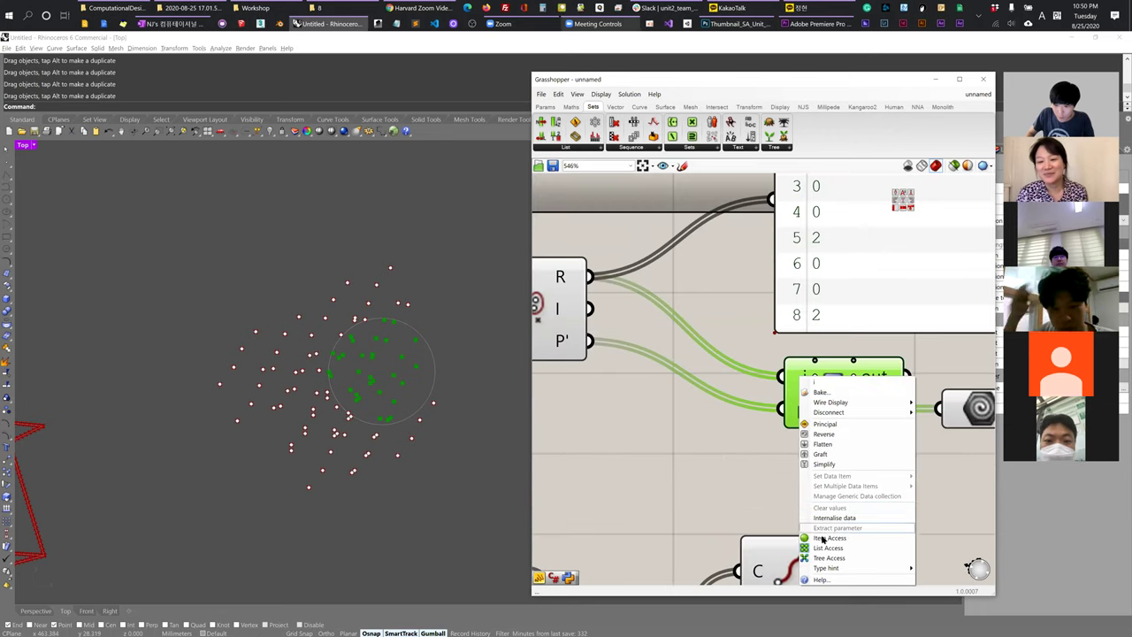
pyautogui.click(753, 470)
pyautogui.rightClick(799, 412)
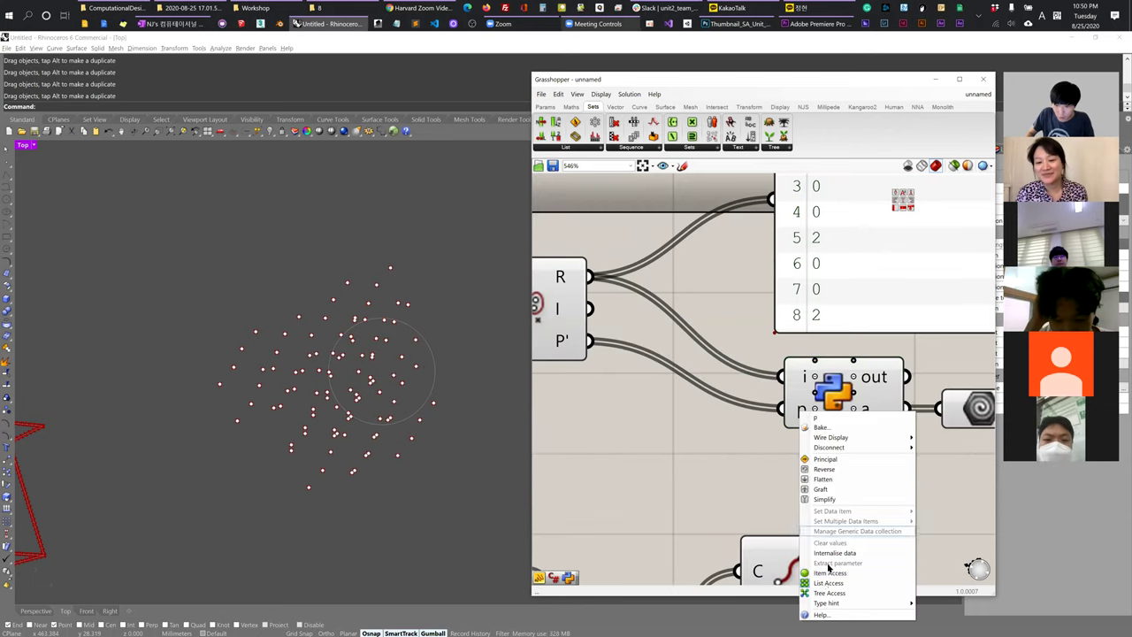
pyautogui.scroll(-4, 699, 467)
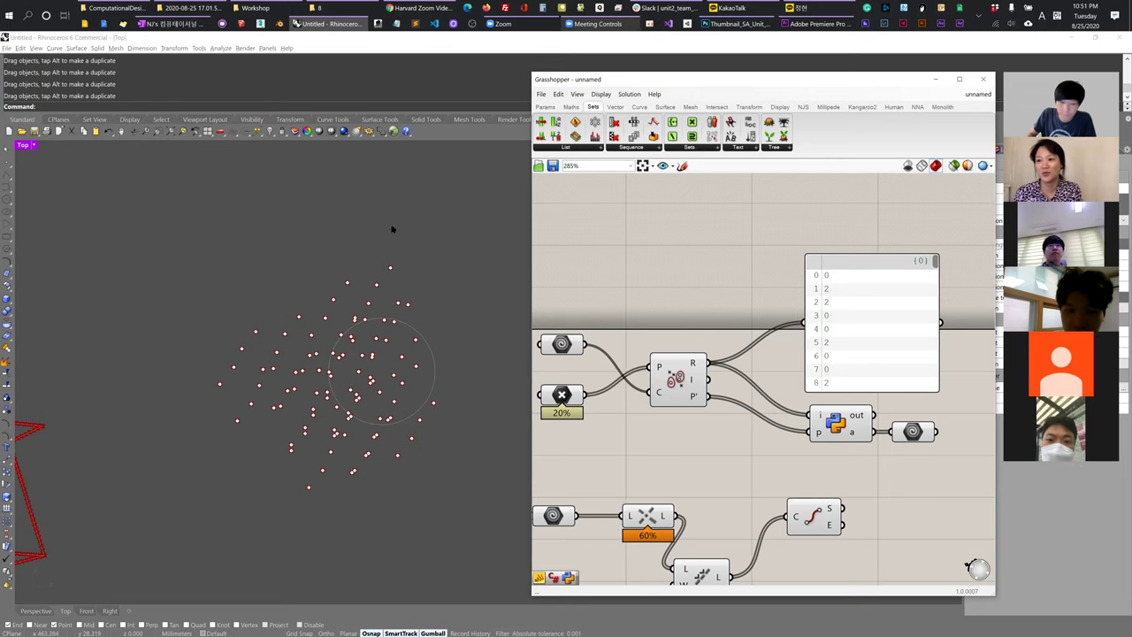
# Annotate the viewport by tracing the circle, labelling its radius 5, and drawing a distance line from its center to an outer point.
pyautogui.moveTo(419, 294); pyautogui.dragTo(386, 289, button='right')
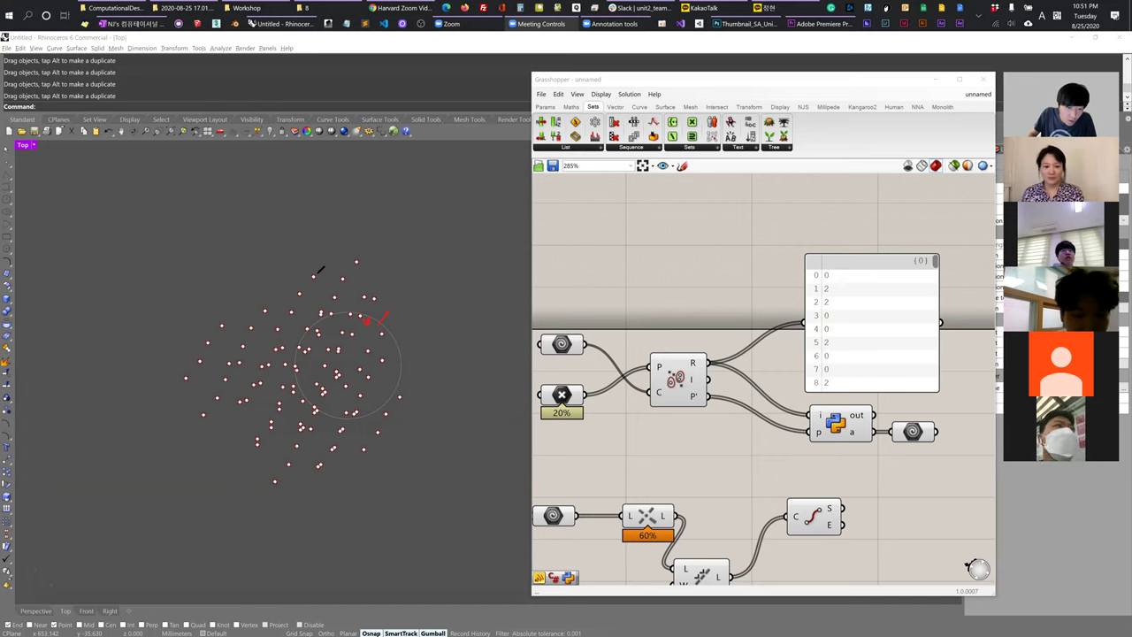
pyautogui.moveTo(345, 280); pyautogui.dragTo(345, 271)
pyautogui.moveTo(357, 263); pyautogui.dragTo(354, 258)
pyautogui.moveTo(329, 315); pyautogui.dragTo(306, 328)
pyautogui.moveTo(314, 410); pyautogui.dragTo(399, 359)
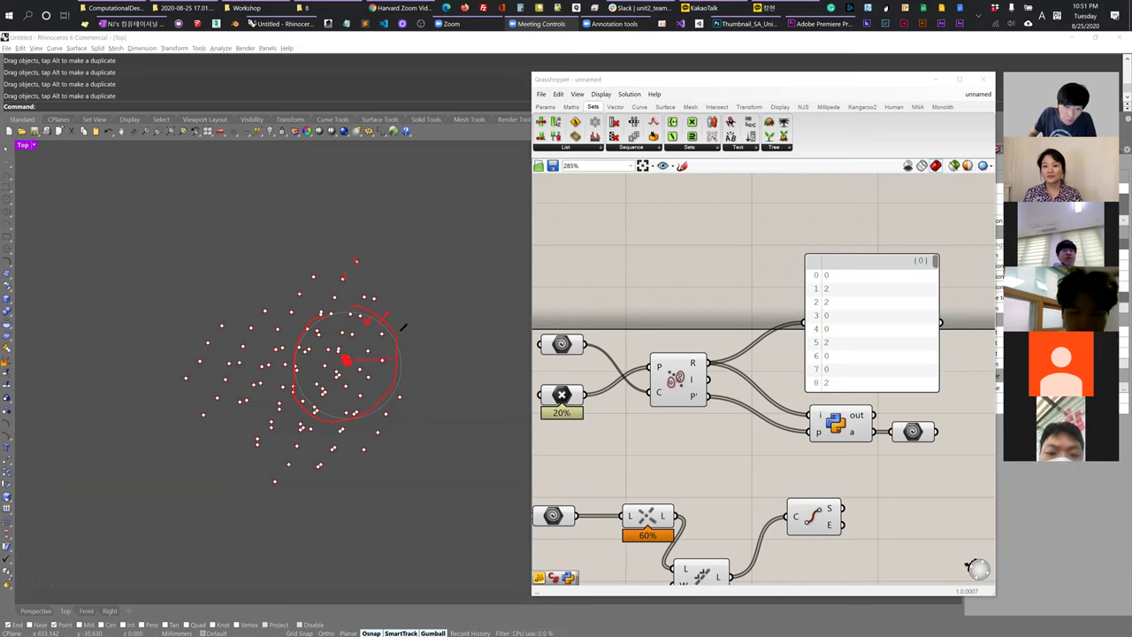
pyautogui.moveTo(432, 315); pyautogui.dragTo(446, 314)
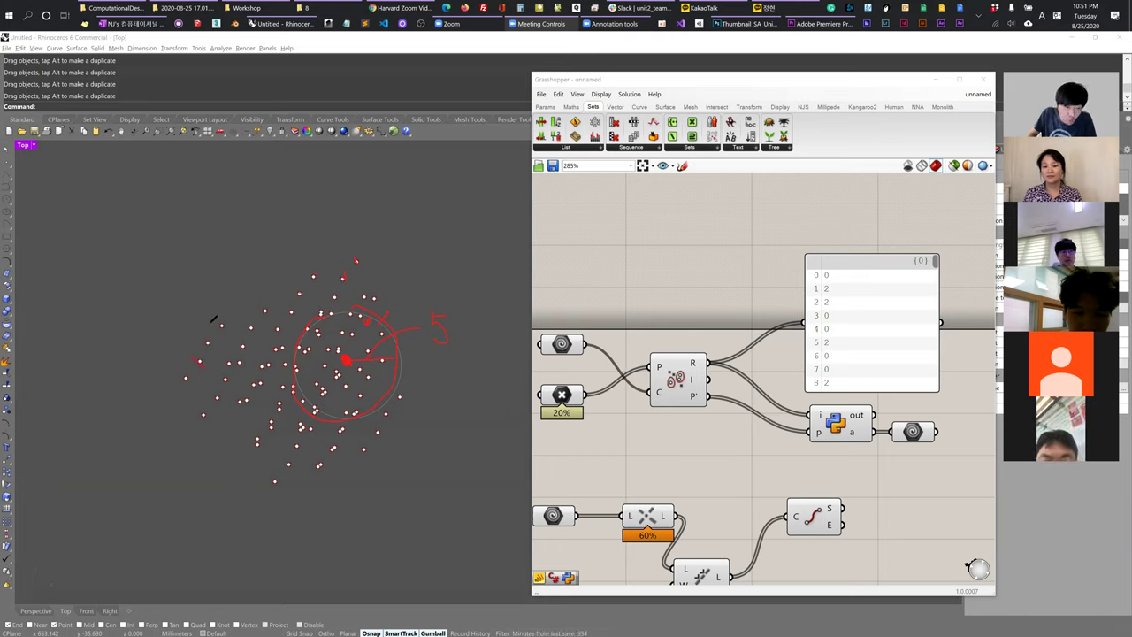
pyautogui.moveTo(205, 345); pyautogui.dragTo(341, 365)
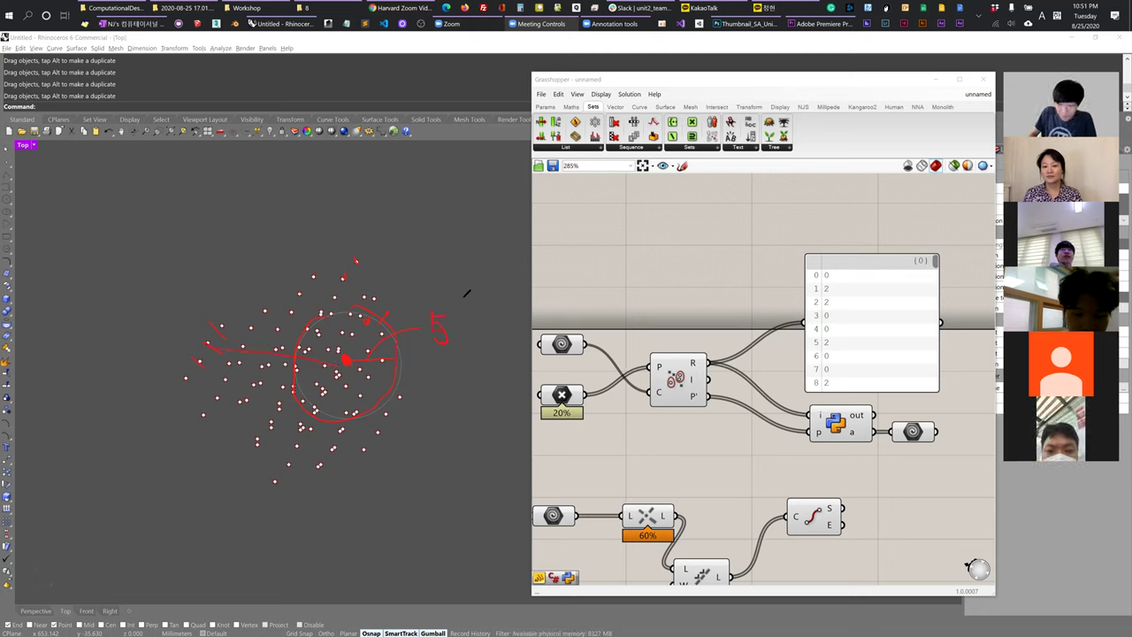
pyautogui.moveTo(450, 360); pyautogui.dragTo(457, 402)
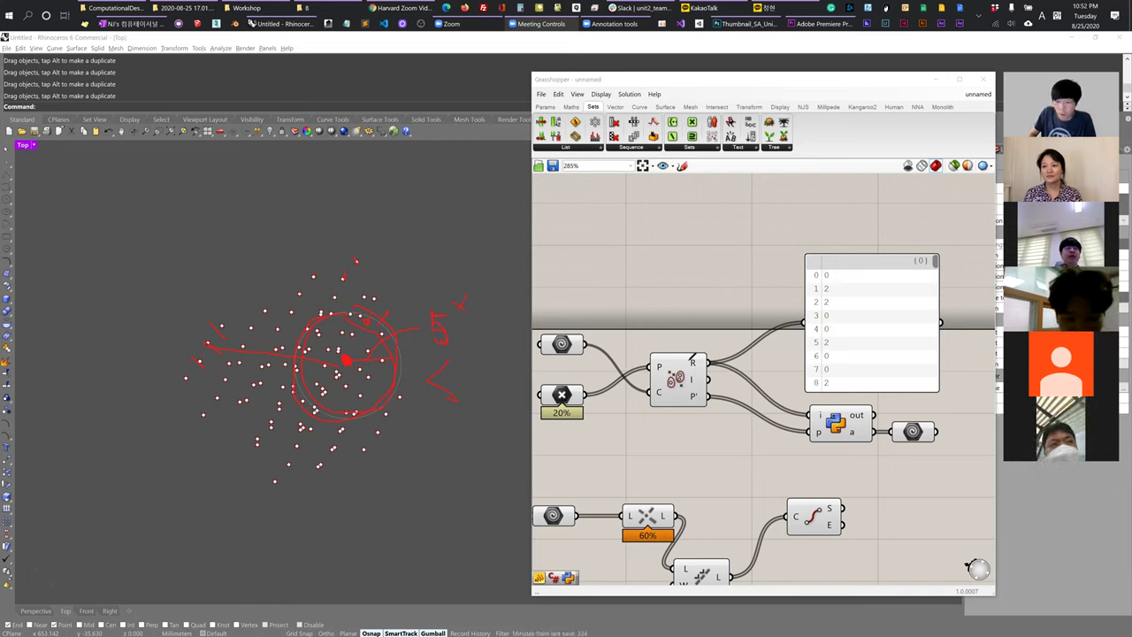
# Cross out the point containment component, sketch a rectangle over the points as an alternative boundary, and clear all annotations.
pyautogui.moveTo(694, 357); pyautogui.dragTo(658, 414)
pyautogui.moveTo(646, 339); pyautogui.dragTo(705, 400)
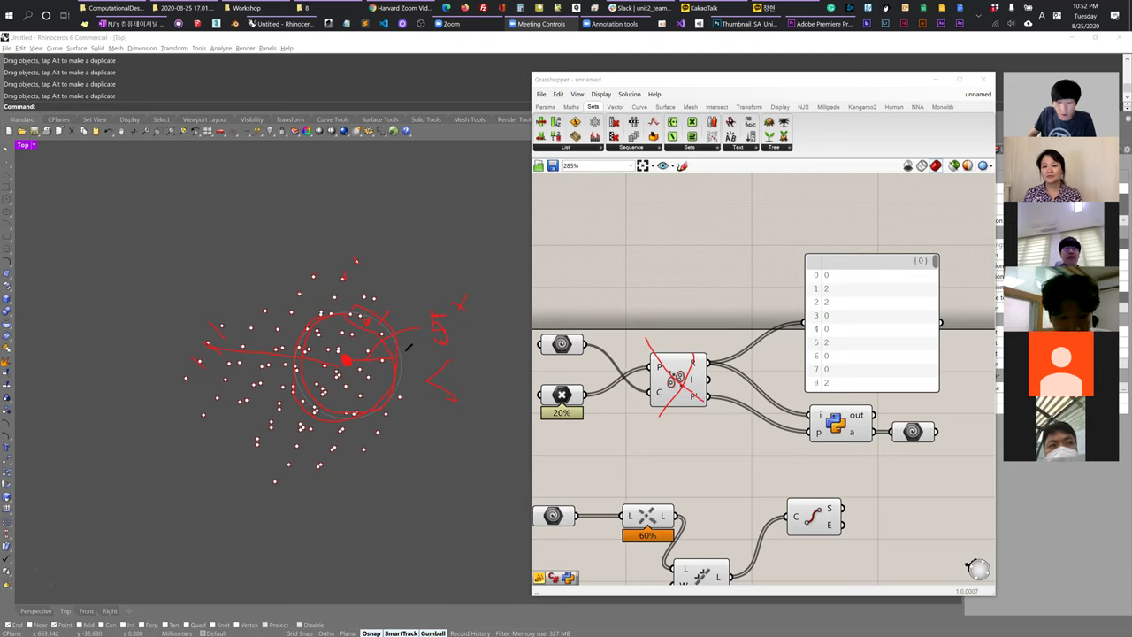
pyautogui.moveTo(243, 278); pyautogui.dragTo(287, 278)
pyautogui.moveTo(242, 279); pyautogui.dragTo(237, 398)
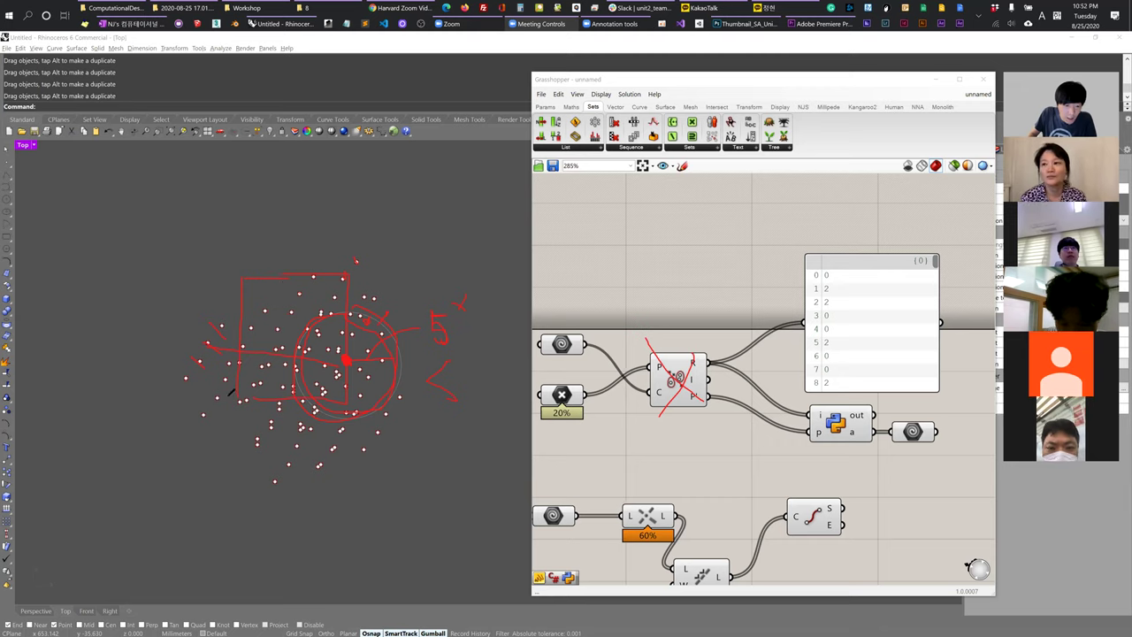
pyautogui.moveTo(250, 406); pyautogui.dragTo(253, 415)
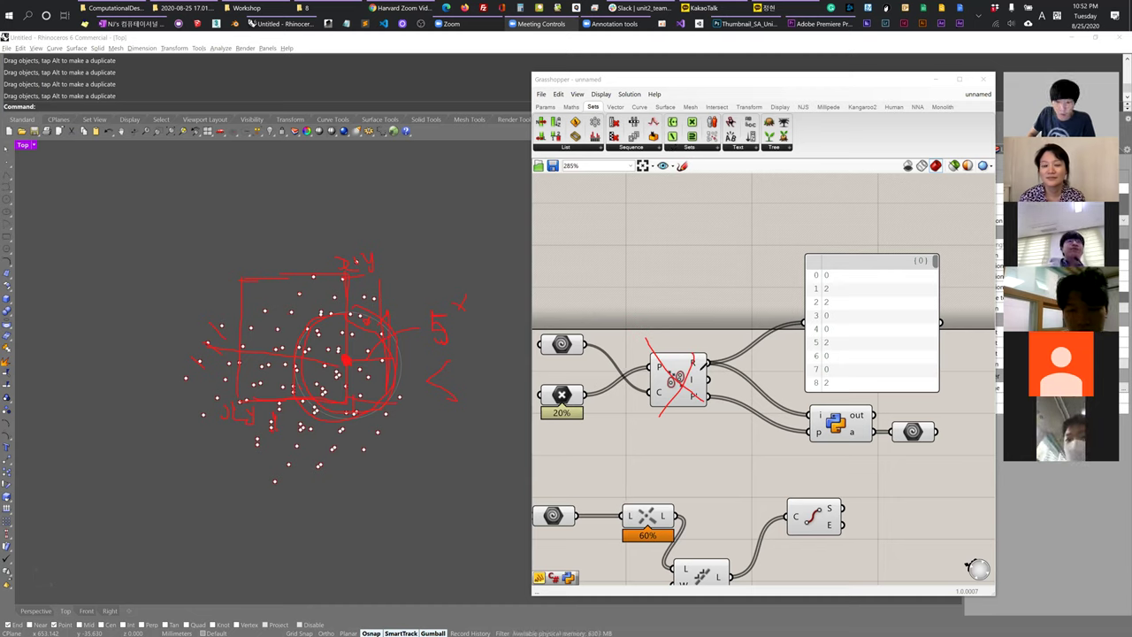
pyautogui.moveTo(705, 367)
pyautogui.mouseDown()
pyautogui.moveTo(651, 393)
pyautogui.moveTo(670, 334)
pyautogui.moveTo(701, 358)
pyautogui.moveTo(424, 256)
pyautogui.moveTo(398, 306)
pyautogui.mouseUp()
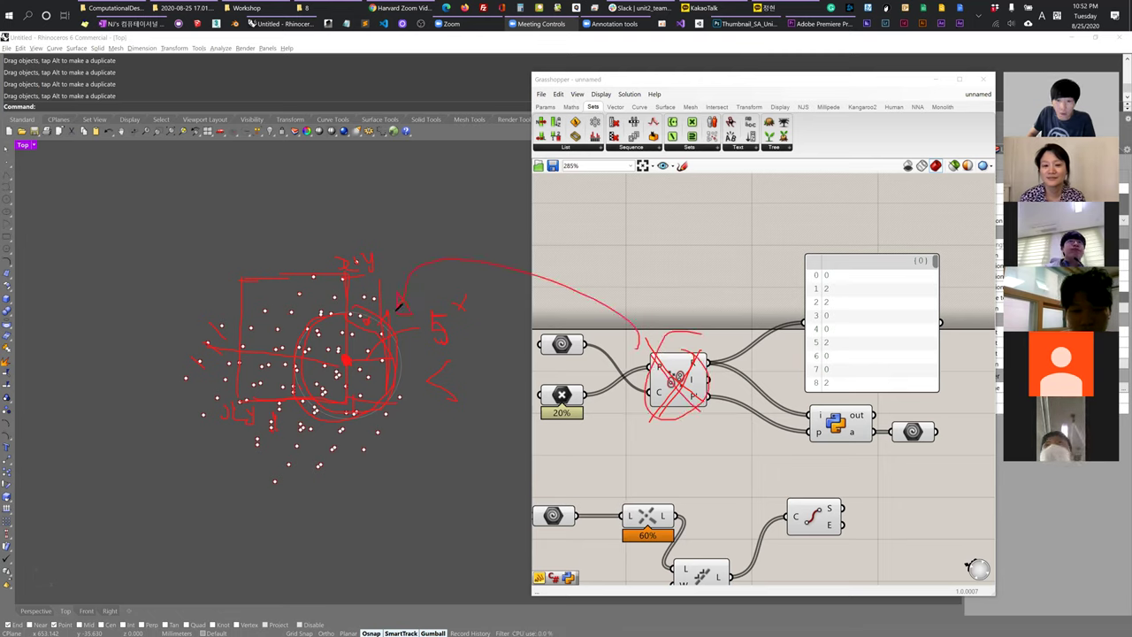
pyautogui.click(694, 106)
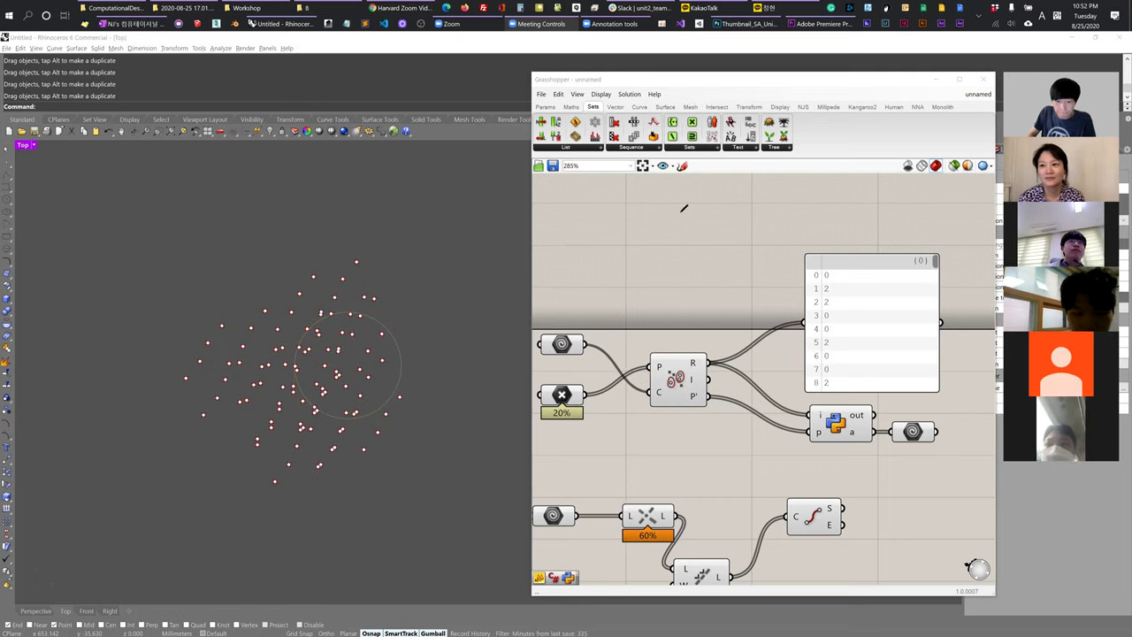